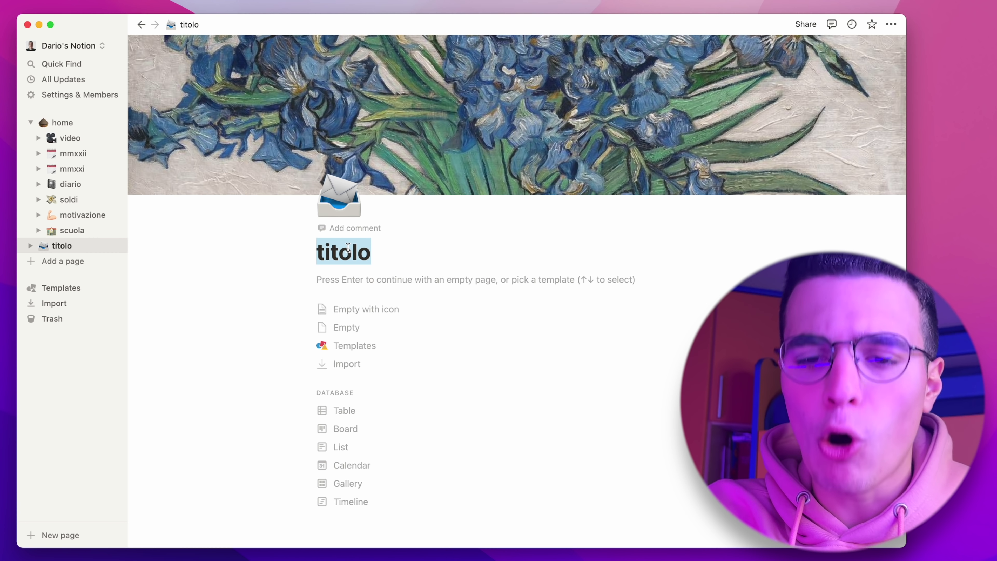
Rename the page as "home" and change its icon to the hut emoji.
{"action": "type", "text": "home"}
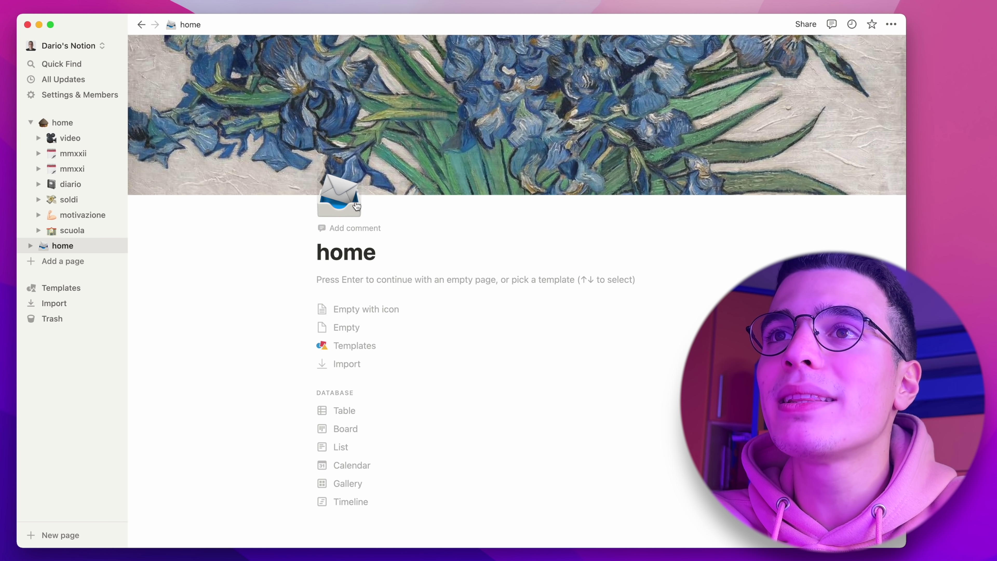
{"action": "left_click", "coordinate": [351, 201]}
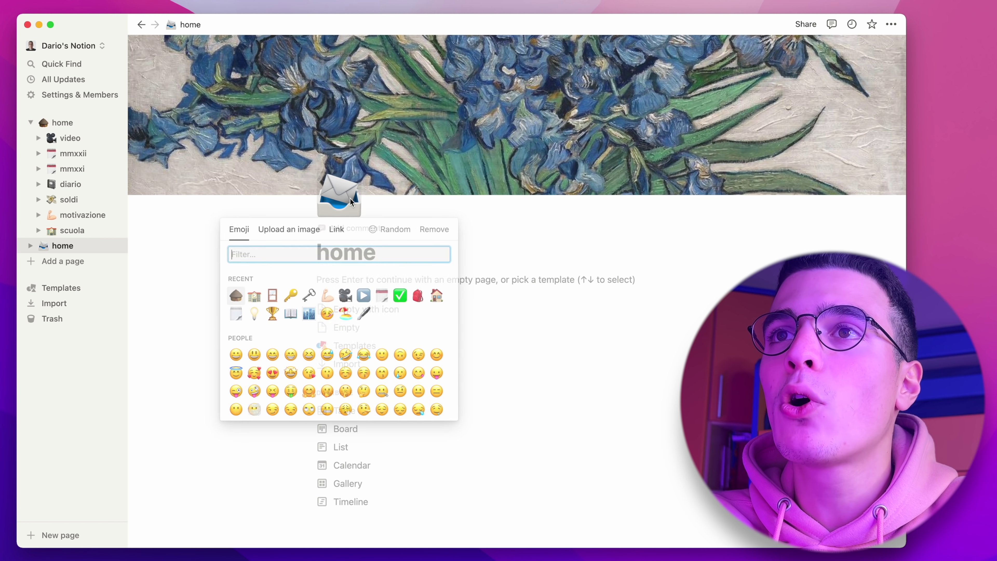
{"action": "left_click", "coordinate": [237, 297]}
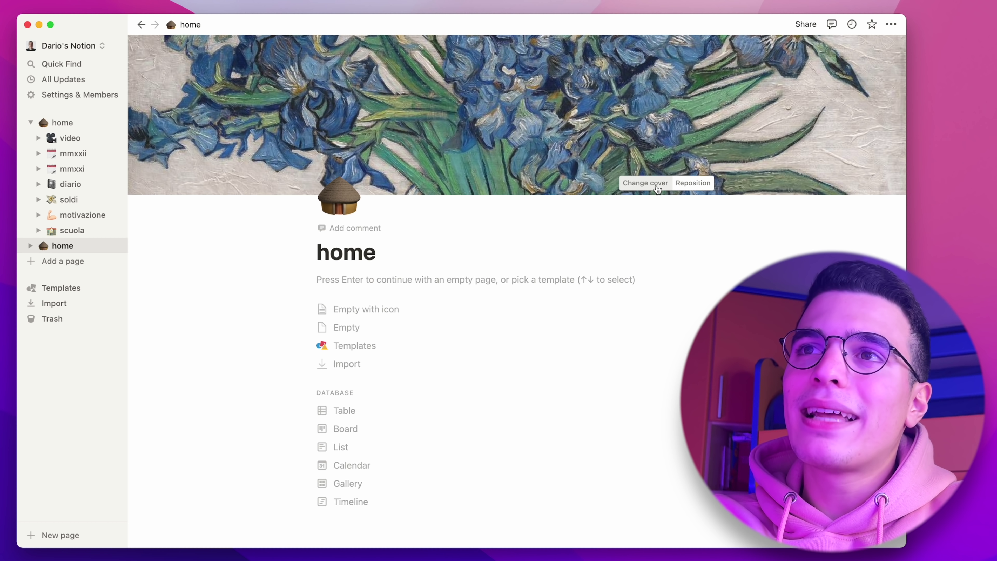
Replace the page cover with the solid pale peach colour from the Color & Gradient gallery and start an empty page body.
{"action": "left_click", "coordinate": [646, 183]}
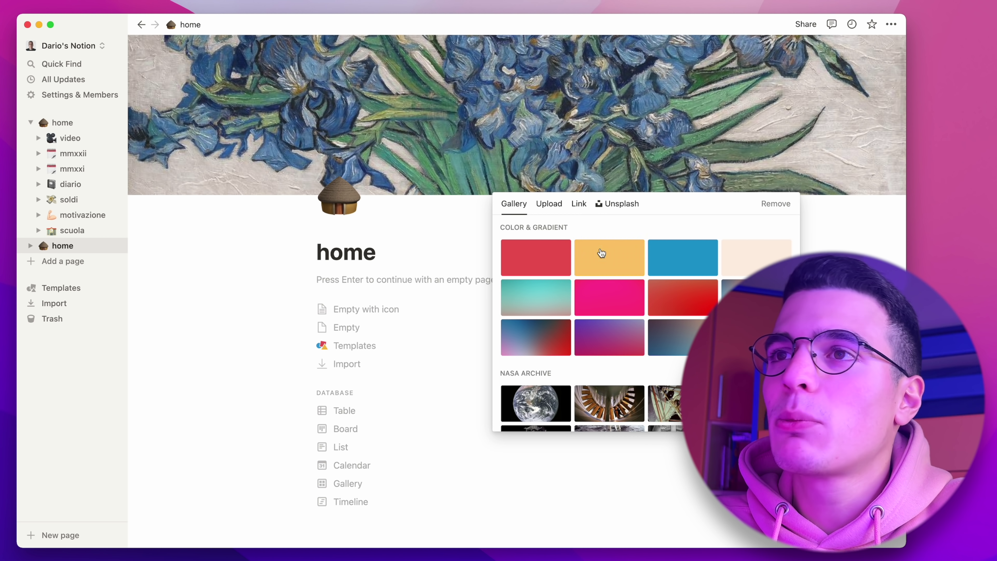
{"action": "scroll", "coordinate": [695, 274], "scroll_direction": "down", "scroll_amount": 1}
{"action": "scroll", "coordinate": [695, 275], "scroll_direction": "down", "scroll_amount": 10}
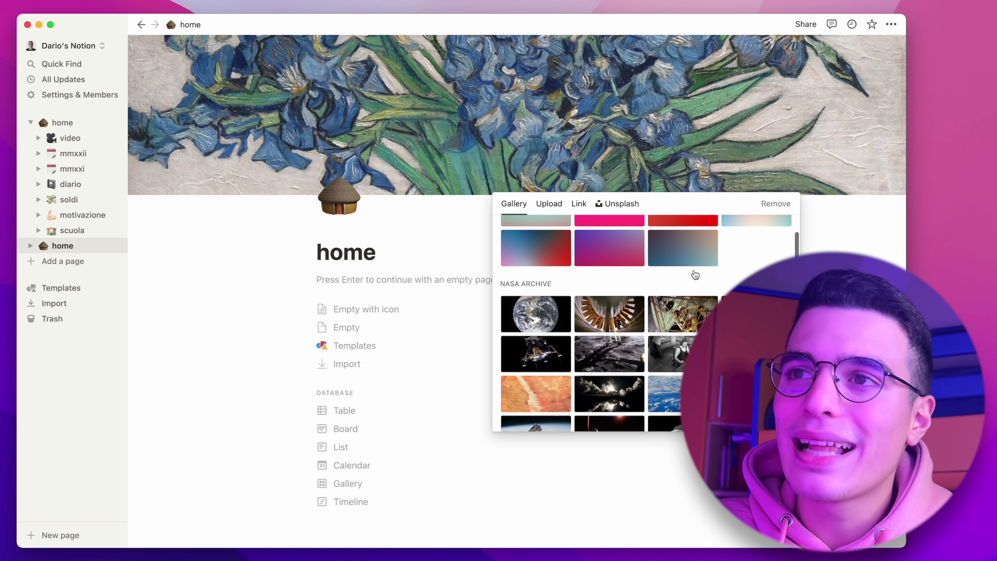
{"action": "scroll", "coordinate": [695, 274], "scroll_direction": "down", "scroll_amount": 15}
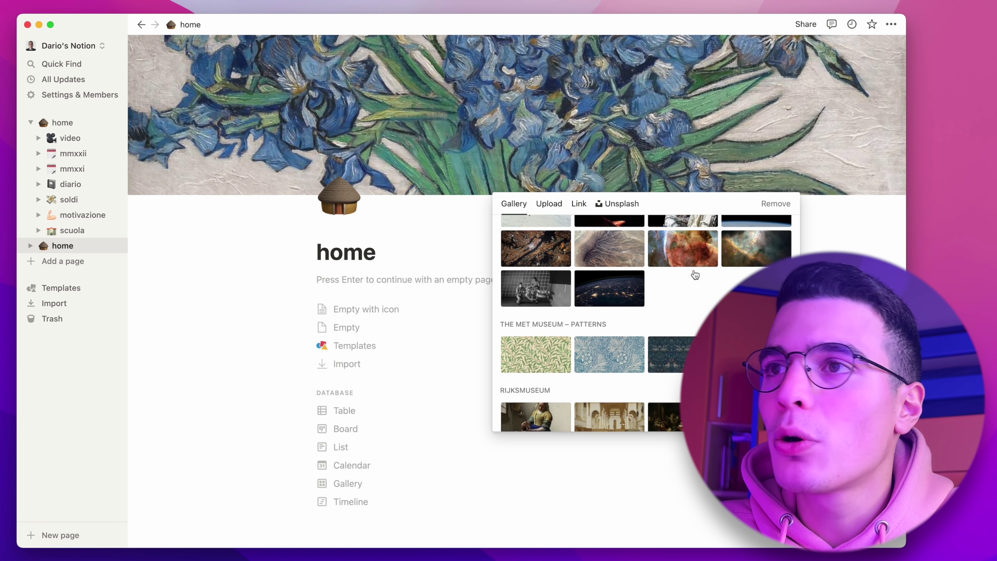
{"action": "scroll", "coordinate": [695, 271], "scroll_direction": "up", "scroll_amount": 20}
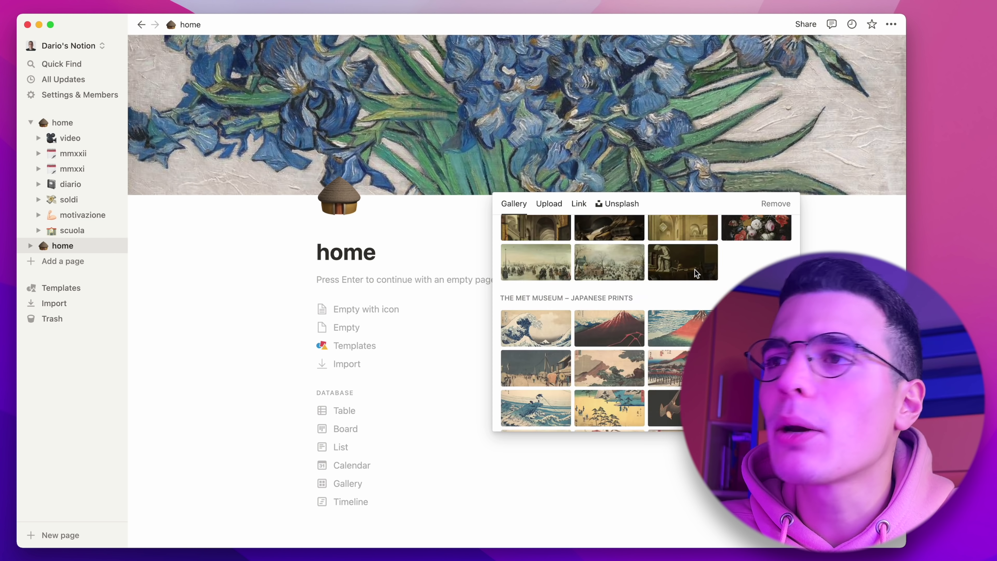
{"action": "left_click", "coordinate": [756, 270]}
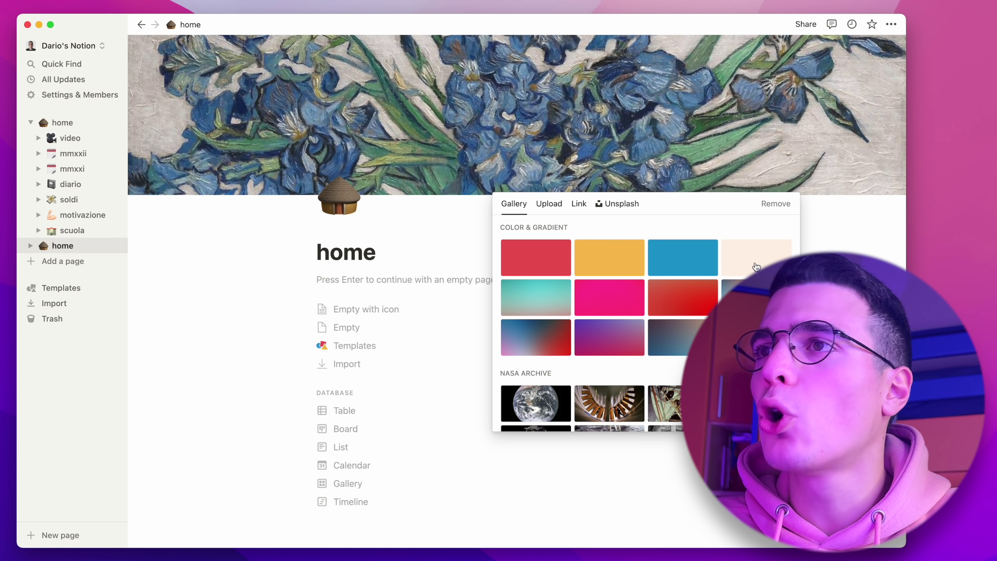
{"action": "left_click", "coordinate": [409, 275]}
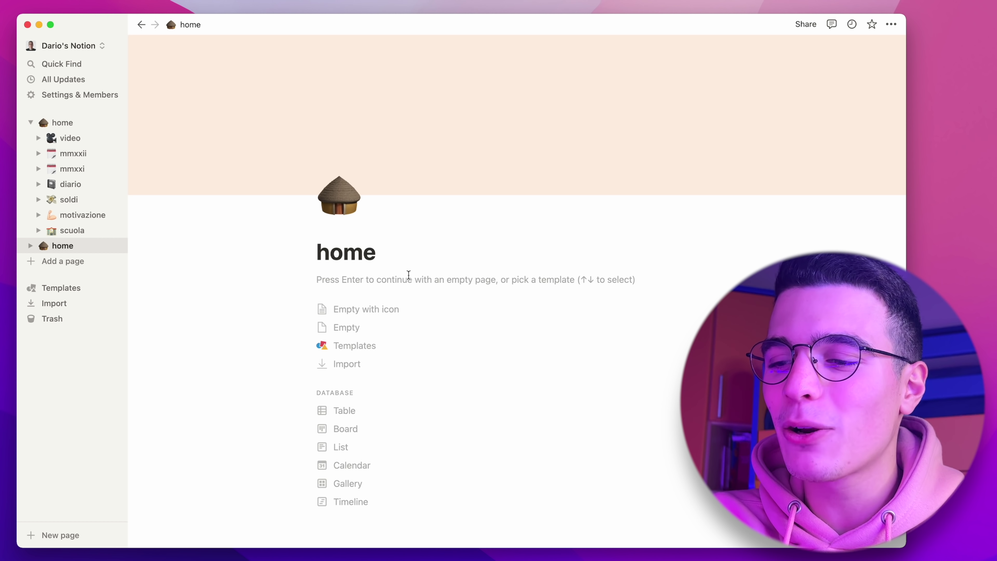
{"action": "left_click", "coordinate": [408, 275]}
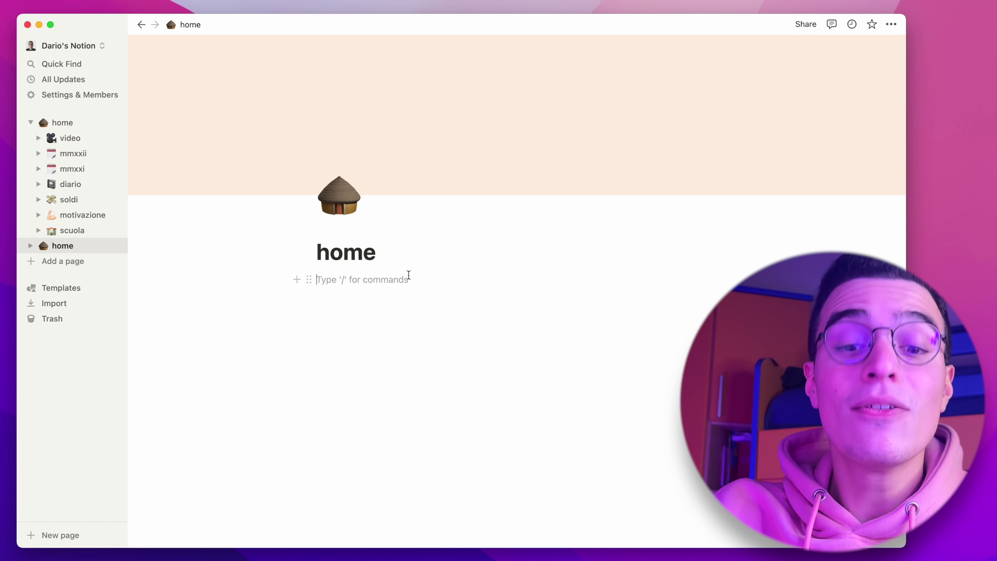
Examine the basic, inline, database and media block types offered by the slash command list, and dismiss it.
{"action": "type", "text": "/"}
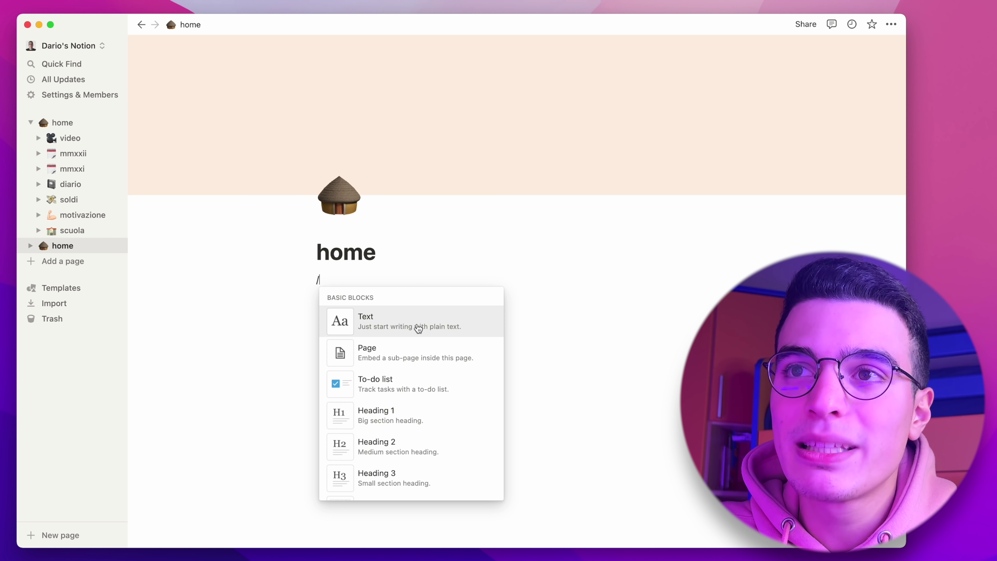
{"action": "scroll", "coordinate": [398, 363], "scroll_direction": "down", "scroll_amount": 3}
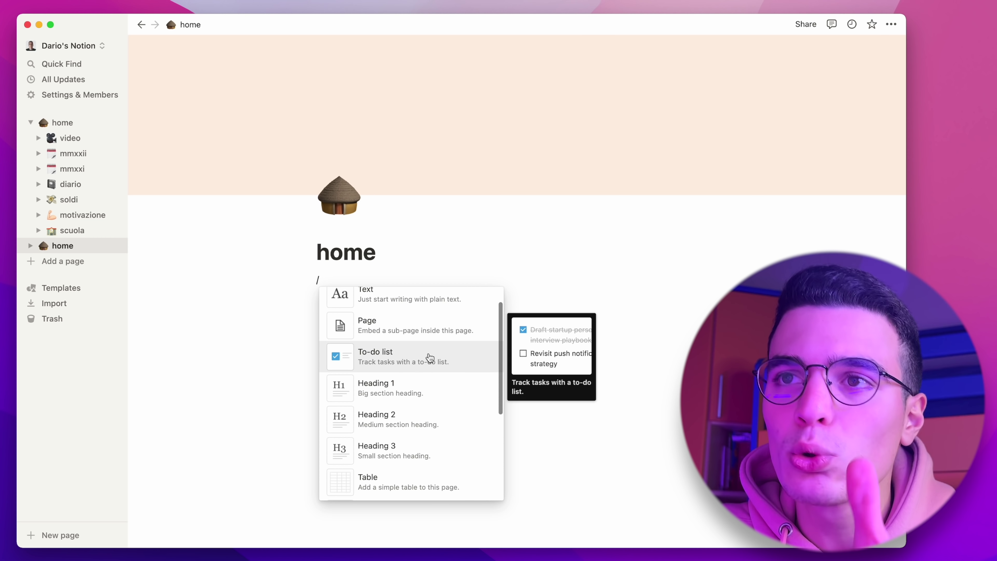
{"action": "scroll", "coordinate": [430, 357], "scroll_direction": "down", "scroll_amount": 5}
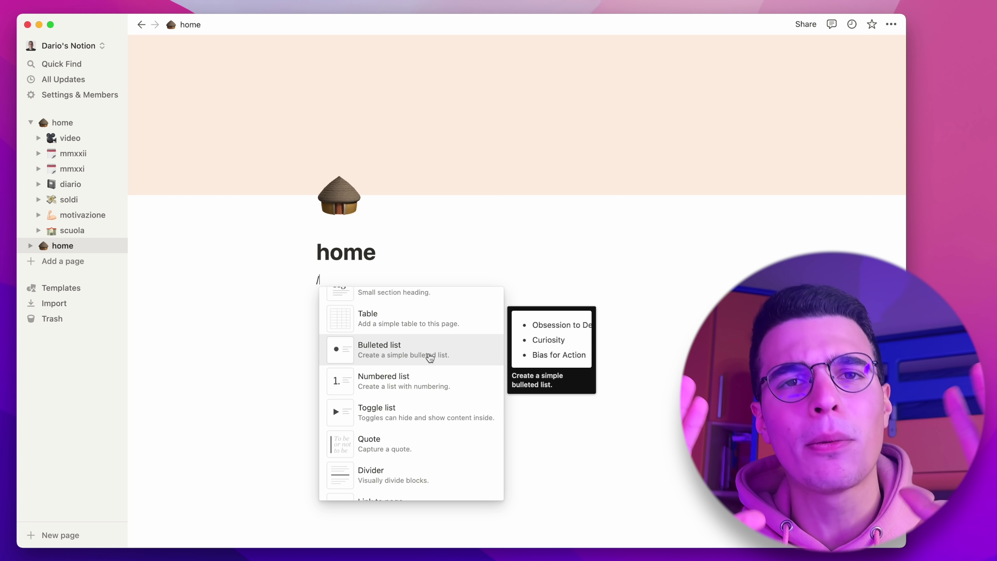
{"action": "scroll", "coordinate": [430, 356], "scroll_direction": "down", "scroll_amount": 8}
{"action": "scroll", "coordinate": [429, 356], "scroll_direction": "down", "scroll_amount": 14}
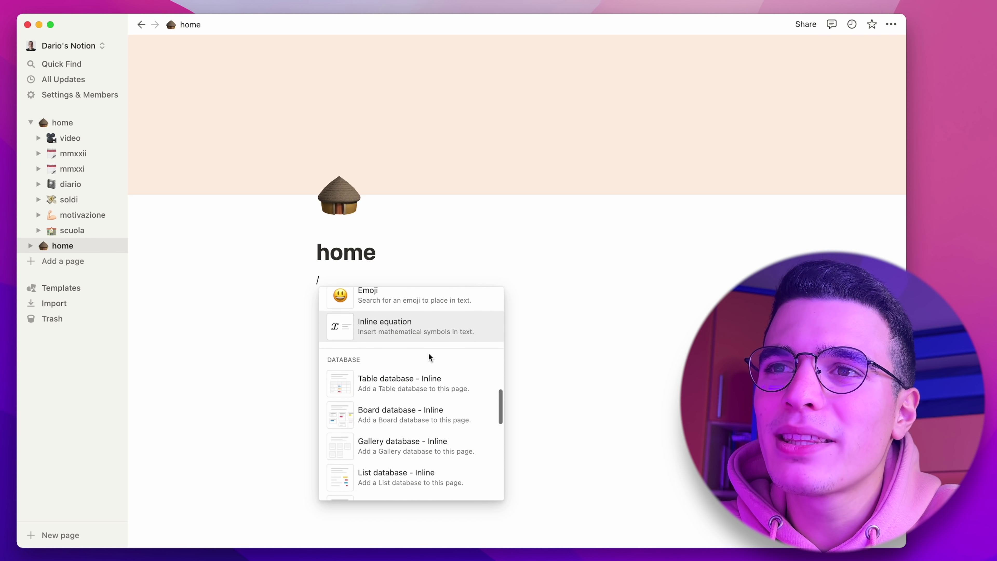
{"action": "scroll", "coordinate": [430, 357], "scroll_direction": "down", "scroll_amount": 13}
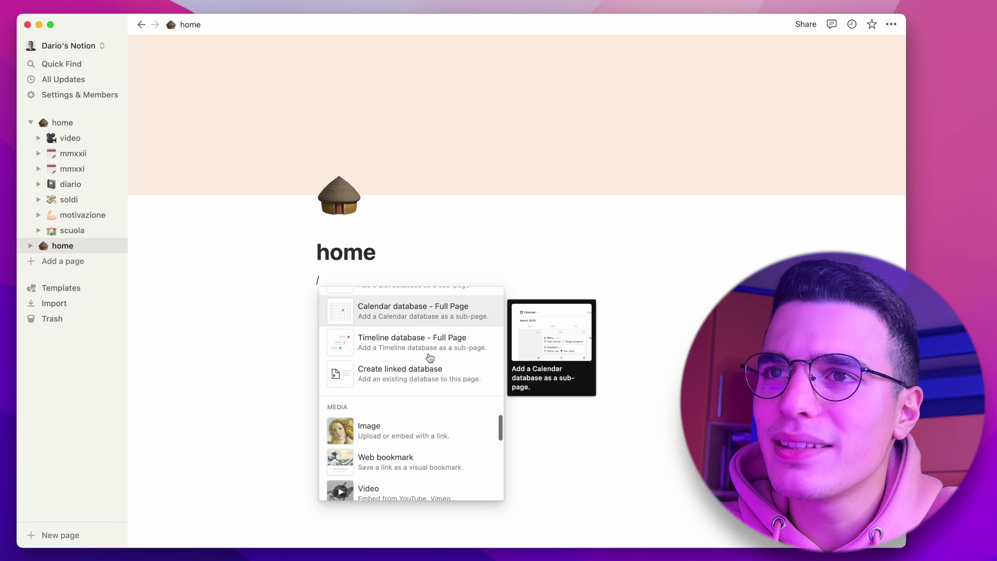
{"action": "key", "text": "BackSpace"}
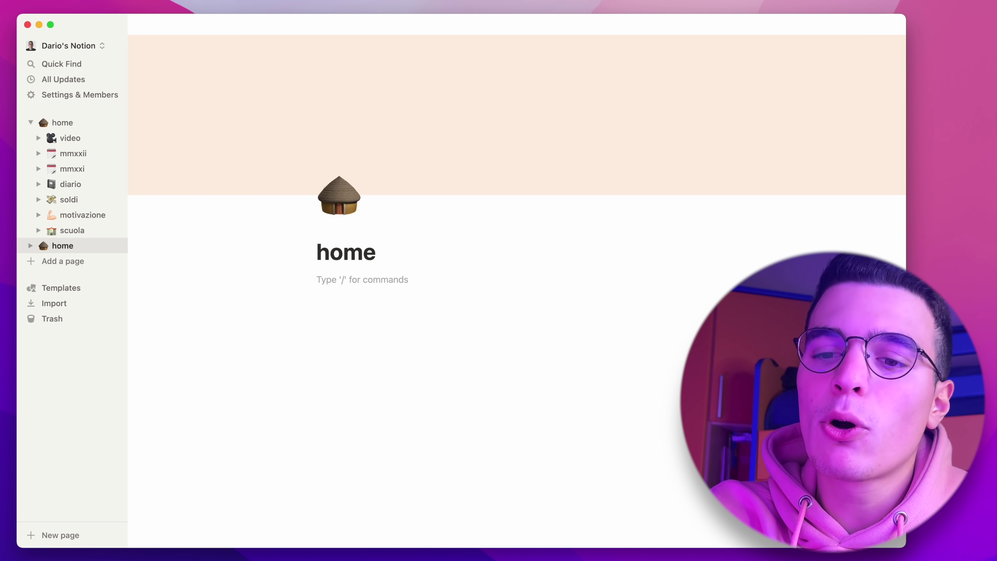
Embed a sub-page titled "rijhgodirnho" in the home page, add an icon to it, and return to home.
{"action": "type", "text": "/page"}
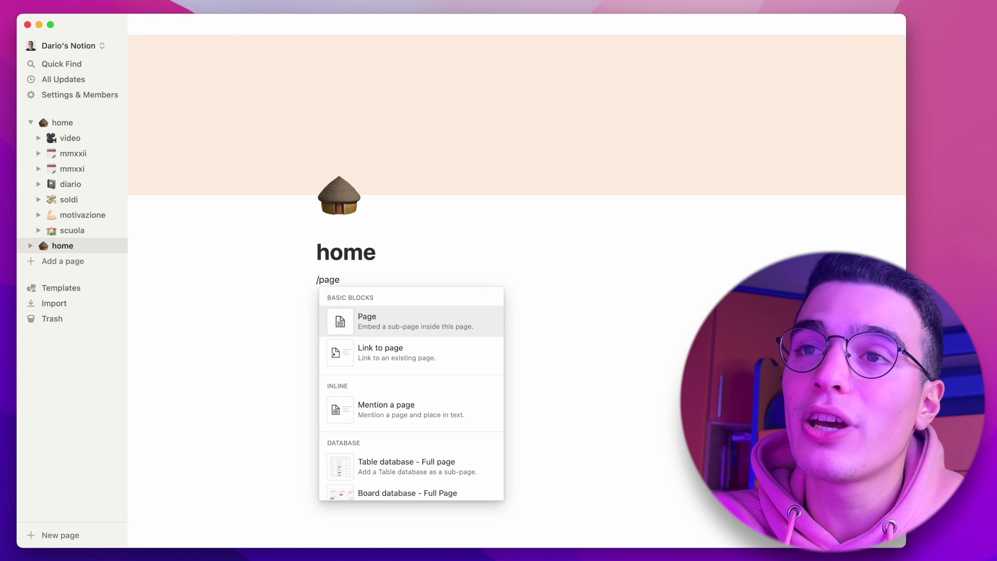
{"action": "key", "text": "Return"}
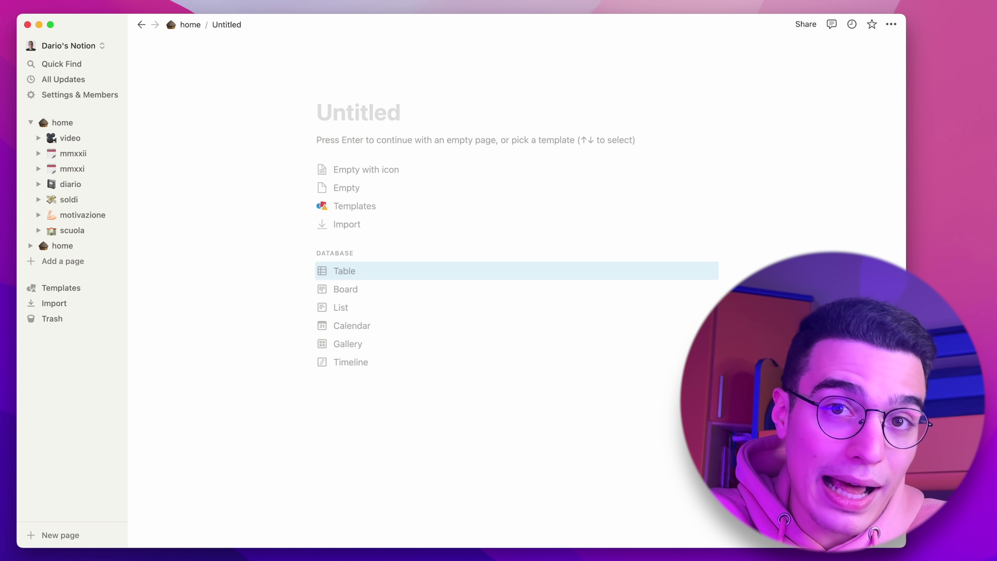
{"action": "type", "text": "rijhgodirnho"}
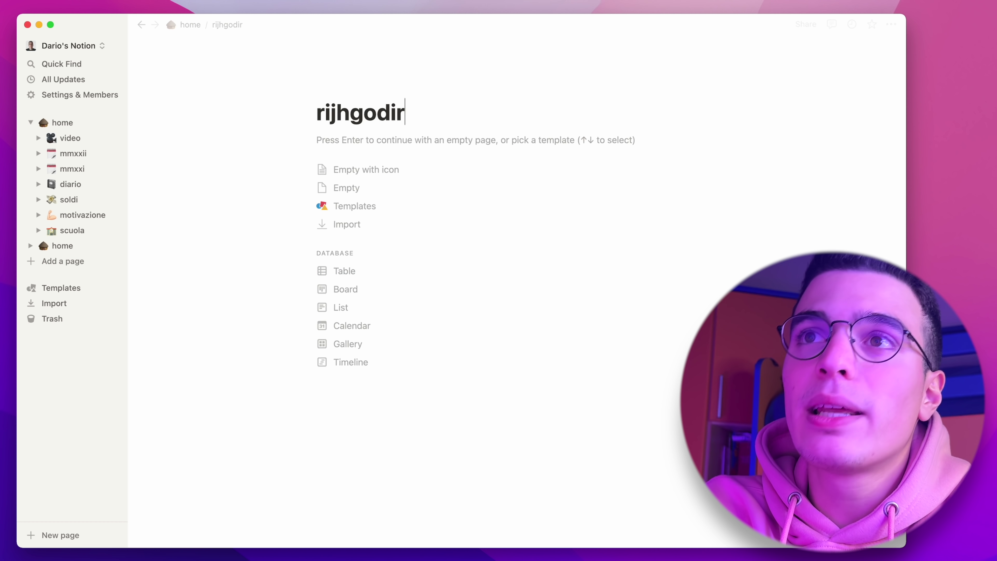
{"action": "left_click", "coordinate": [342, 88]}
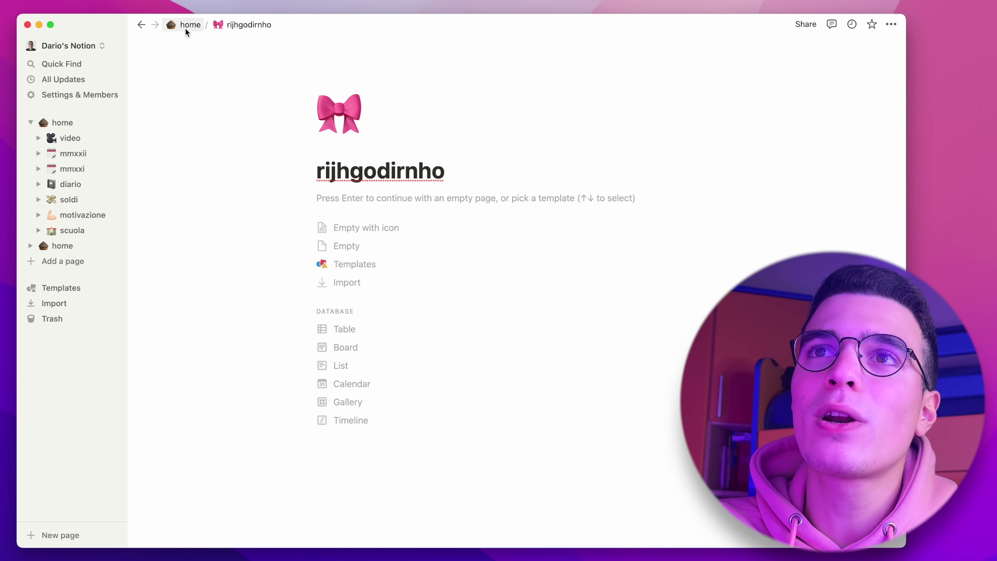
{"action": "left_click", "coordinate": [175, 26]}
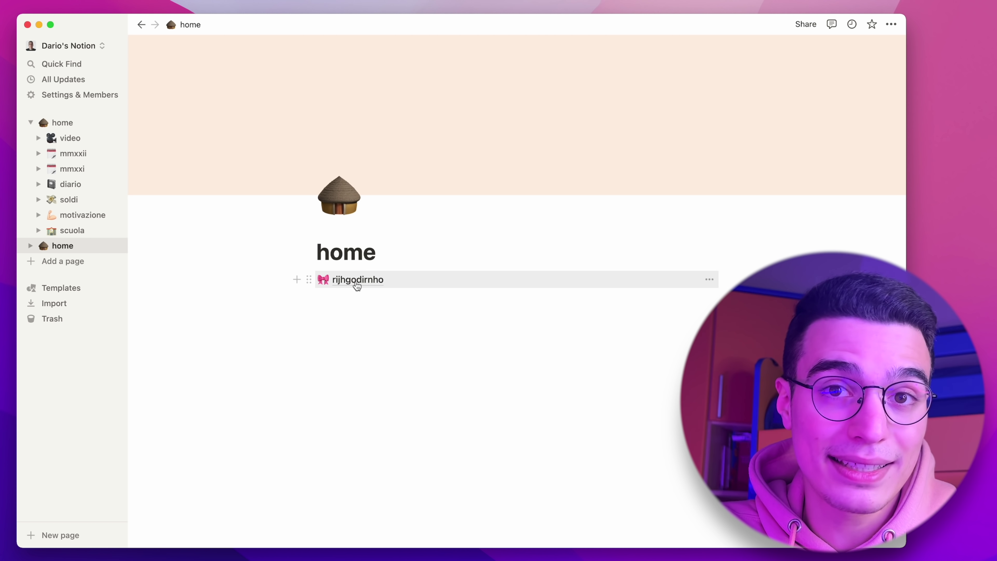
Insert a Heading 3 reading "lavoro" above the sub-page link.
{"action": "key", "text": "Return"}
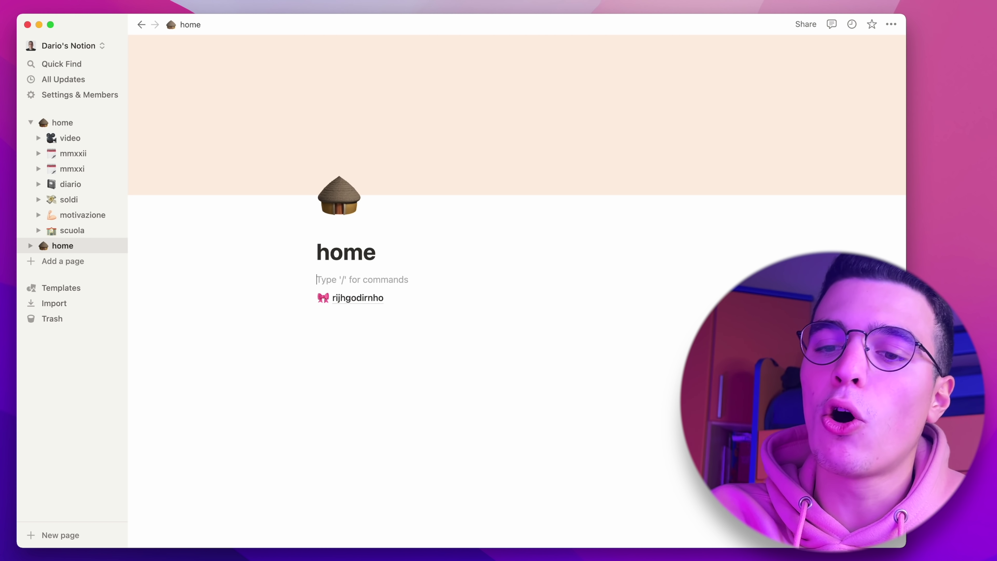
{"action": "type", "text": "/h"}
{"action": "key", "text": "Down"}
{"action": "key", "text": "Down"}
{"action": "key", "text": "Return"}
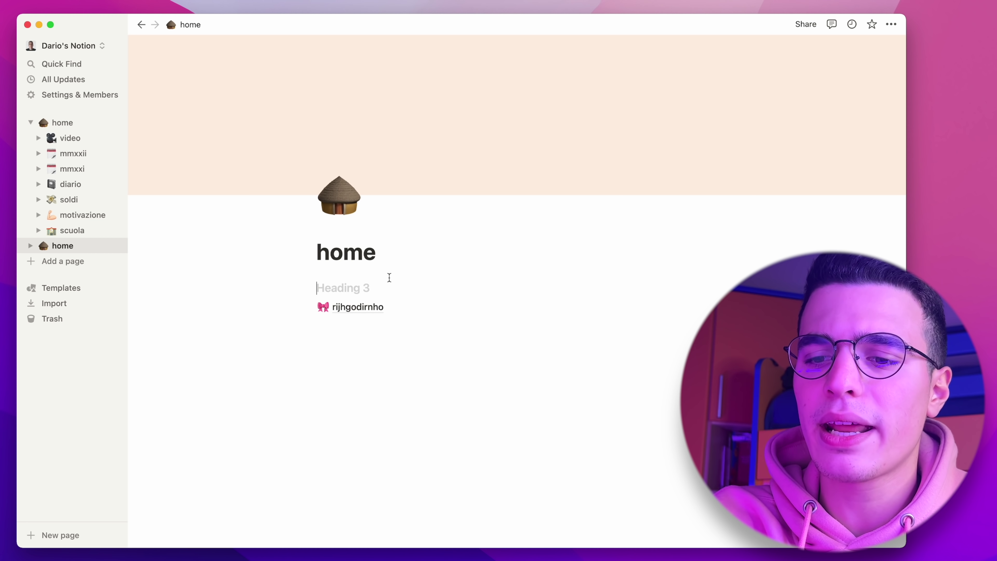
{"action": "type", "text": "lavoro"}
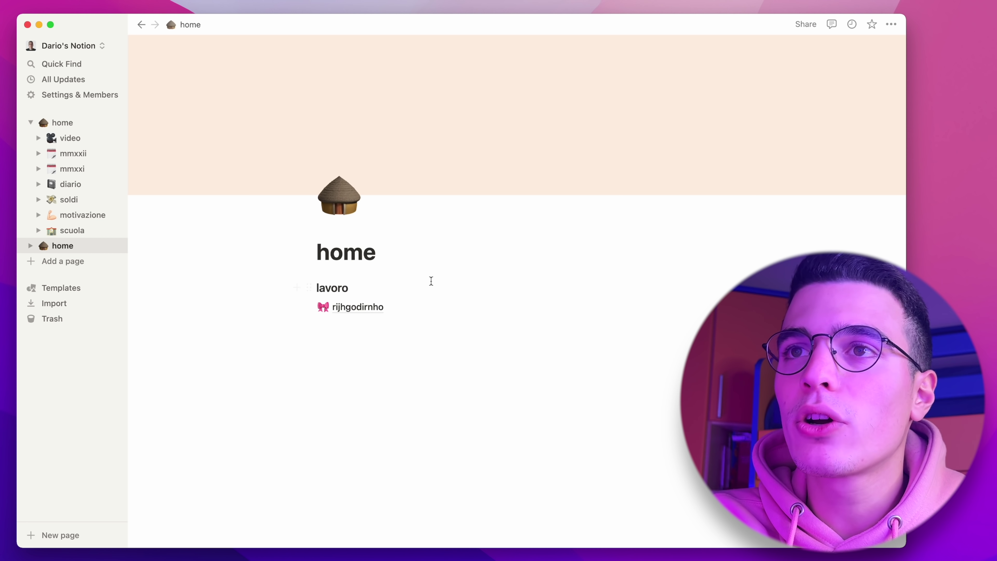
Insert a divider between the "lavoro" heading and the sub-page link.
{"action": "key", "text": "Return"}
{"action": "type", "text": "/divider"}
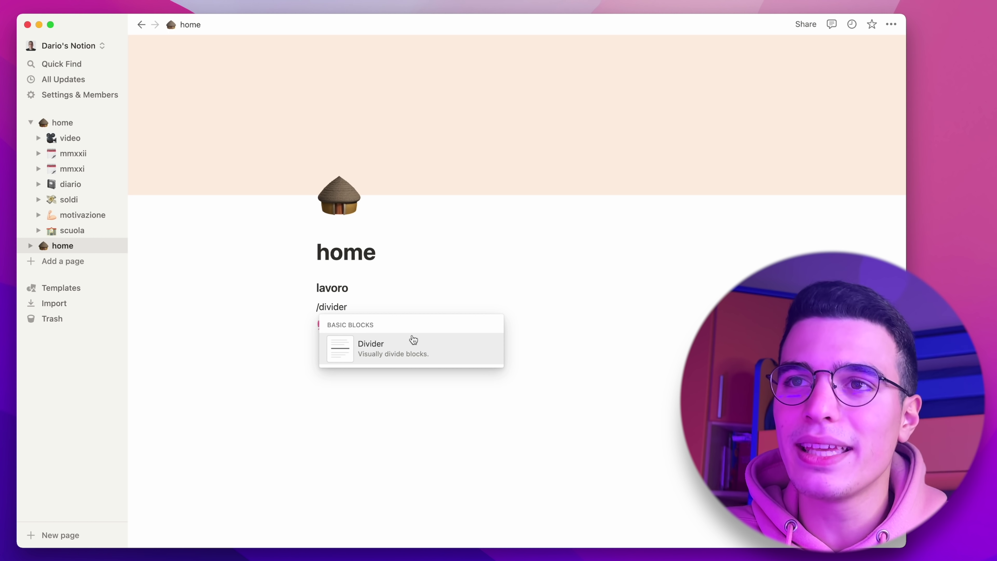
{"action": "left_click", "coordinate": [398, 352]}
{"action": "left_click_drag", "start_coordinate": [309, 334], "coordinate": [345, 311]}
{"action": "left_click", "coordinate": [394, 255]}
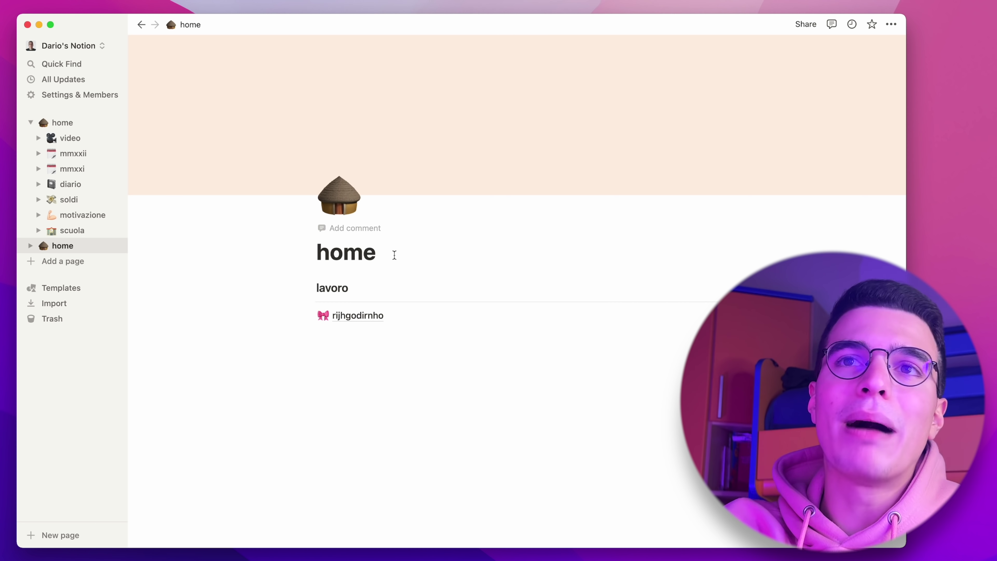
Browse the template gallery from the new untitled page and apply the Class Notes student template.
{"action": "left_click", "coordinate": [60, 124]}
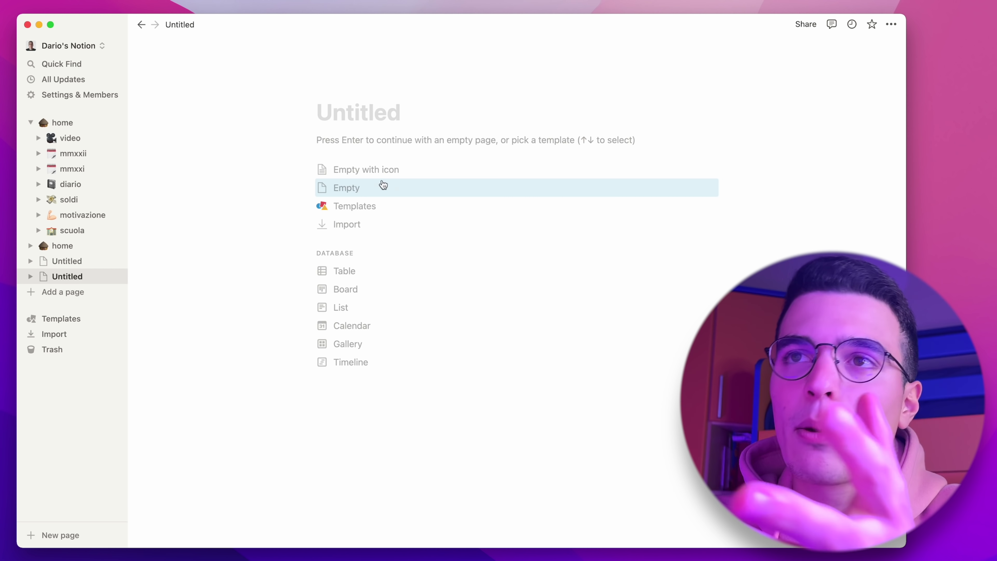
{"action": "left_click", "coordinate": [389, 205]}
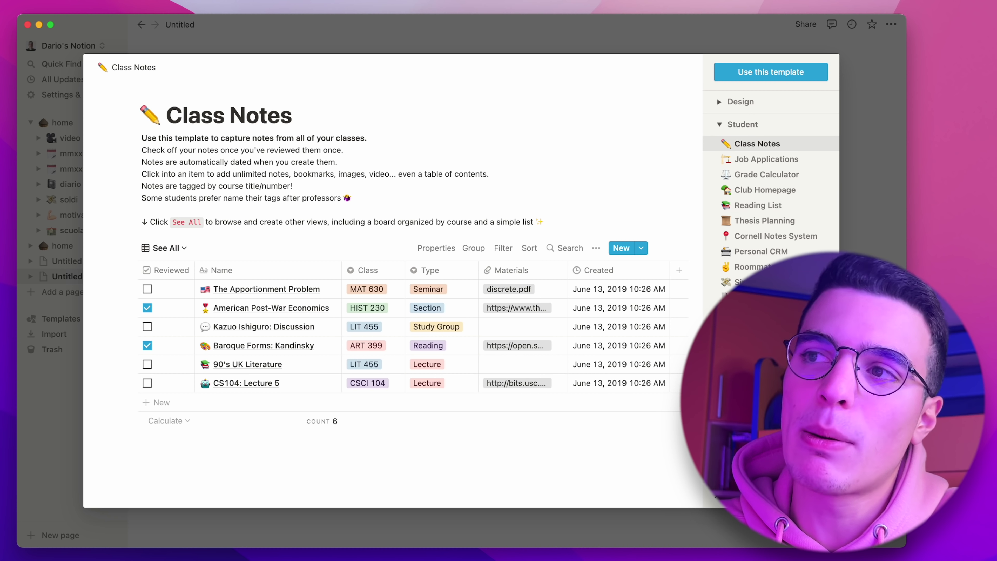
{"action": "scroll", "coordinate": [778, 150], "scroll_direction": "down", "scroll_amount": 4}
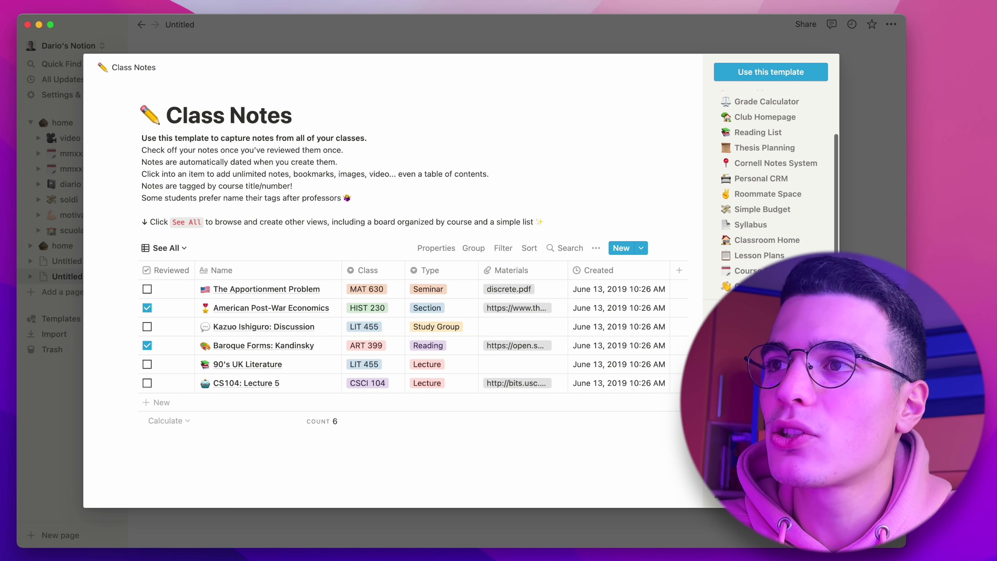
{"action": "scroll", "coordinate": [770, 145], "scroll_direction": "up", "scroll_amount": 5}
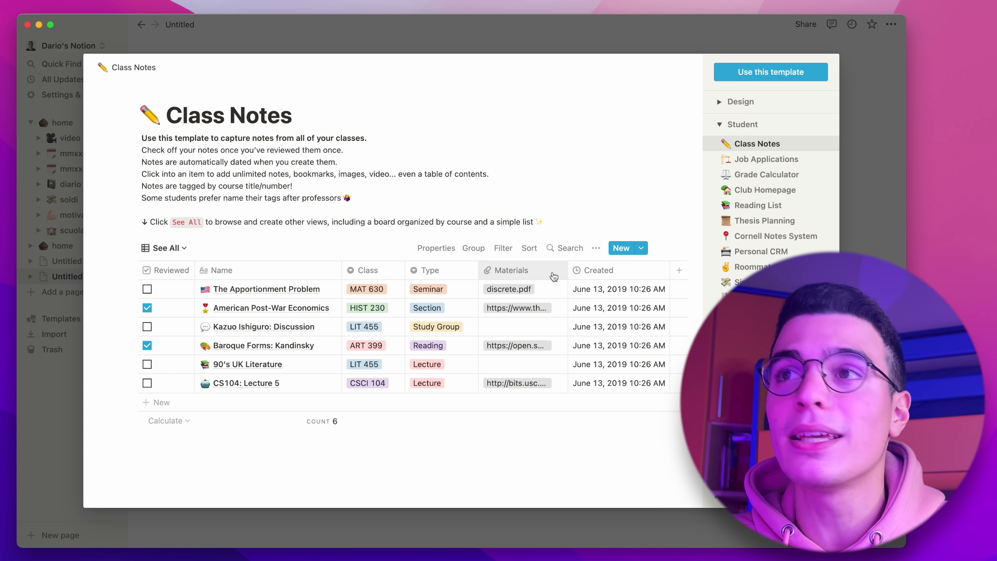
{"action": "left_click", "coordinate": [787, 72]}
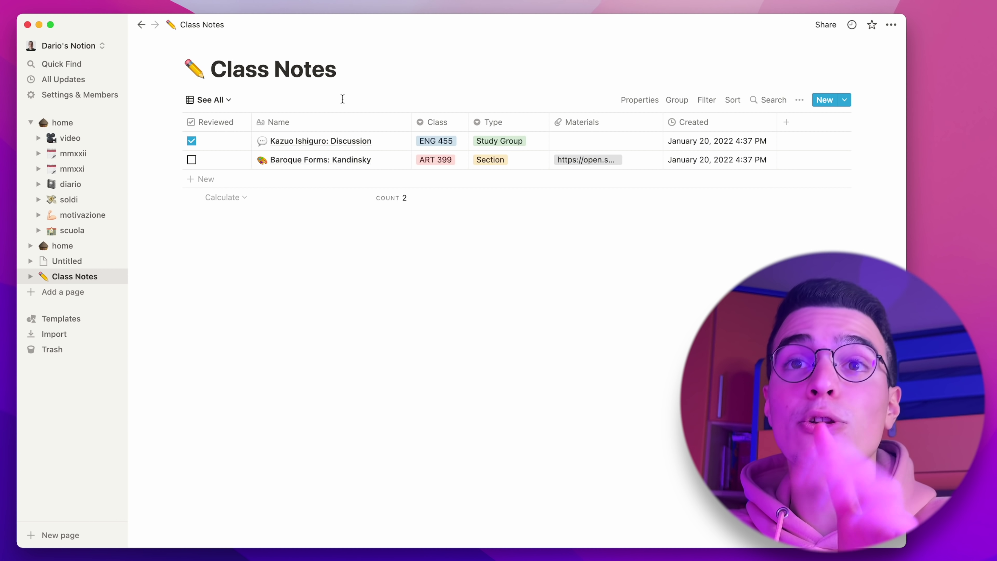
Move the Class Notes page into the scuola page.
{"action": "left_click", "coordinate": [63, 276]}
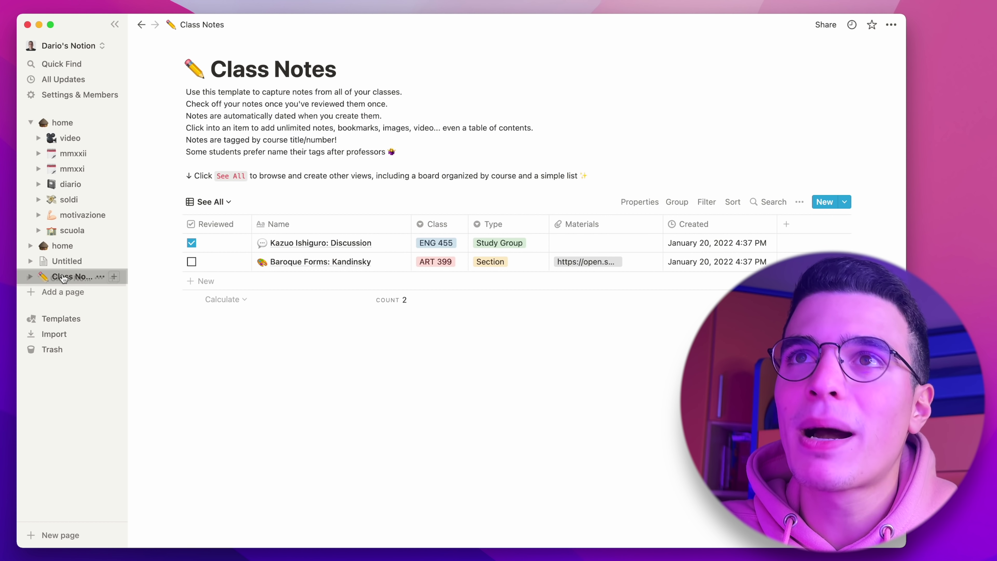
{"action": "left_click_drag", "start_coordinate": [63, 277], "coordinate": [73, 231]}
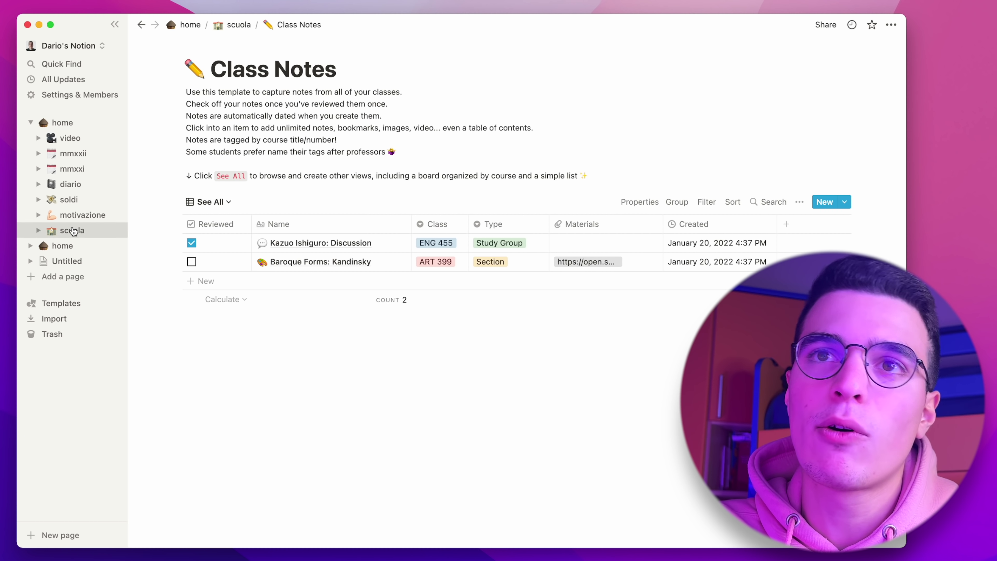
Open the Class Notes page inside the scuola page and rename it "appunti".
{"action": "left_click", "coordinate": [72, 231]}
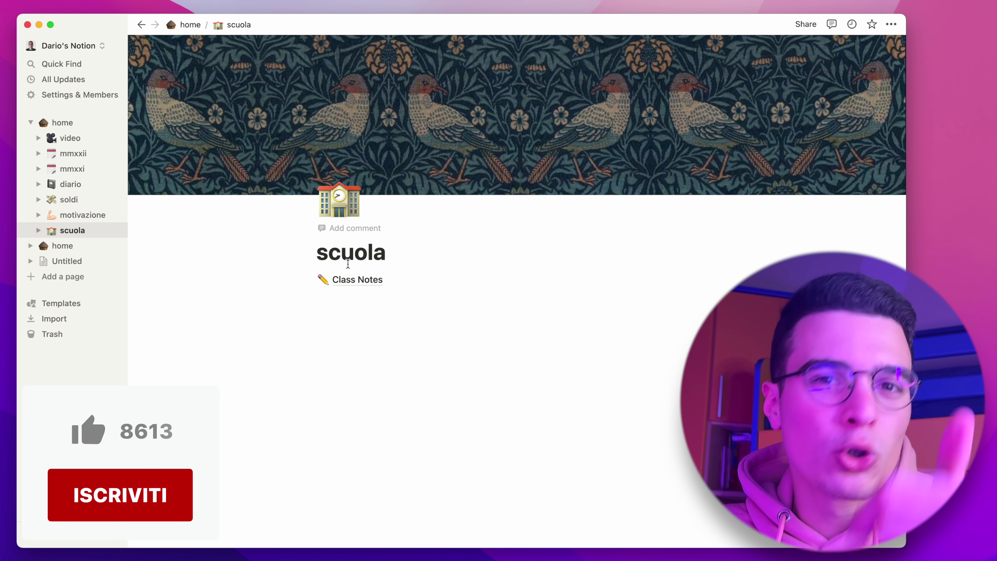
{"action": "left_click", "coordinate": [354, 282]}
{"action": "left_click_drag", "start_coordinate": [212, 69], "coordinate": [371, 70]}
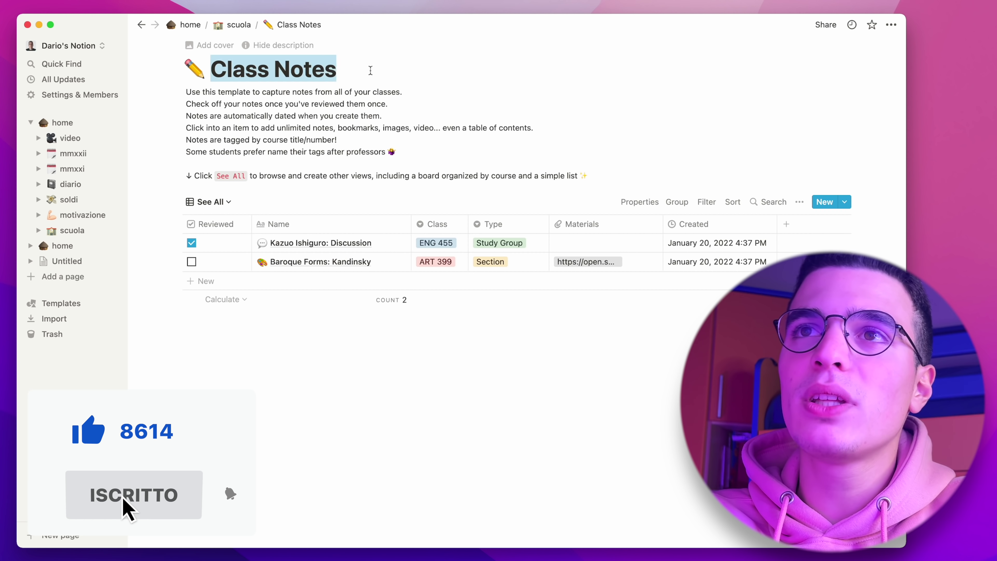
{"action": "left_click", "coordinate": [371, 70]}
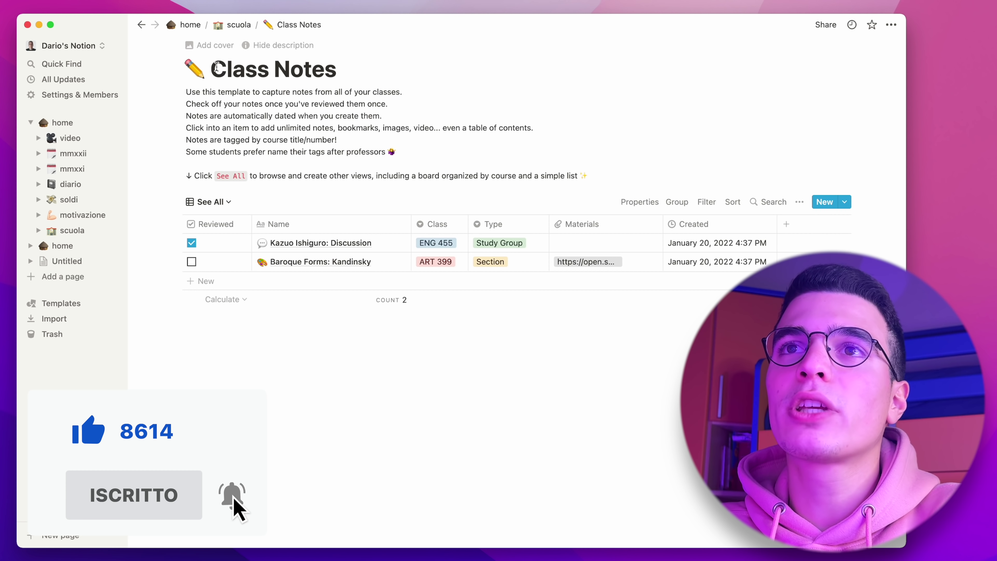
{"action": "triple_click", "coordinate": [320, 67]}
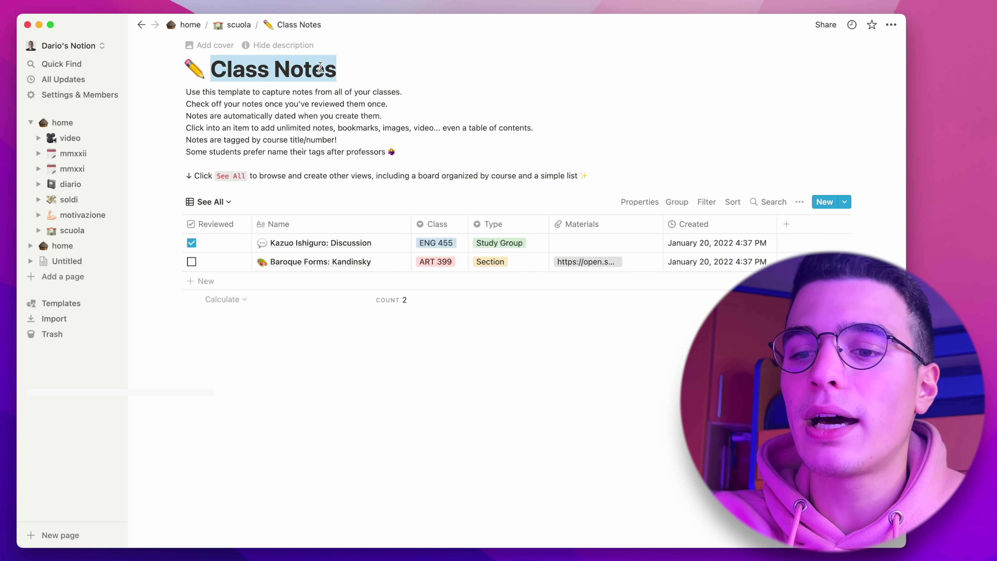
{"action": "type", "text": "appunti"}
Clear the template's description text under the appunti title and hide the description.
{"action": "key", "text": "Down"}
{"action": "key", "text": "super+a"}
{"action": "key", "text": "BackSpace"}
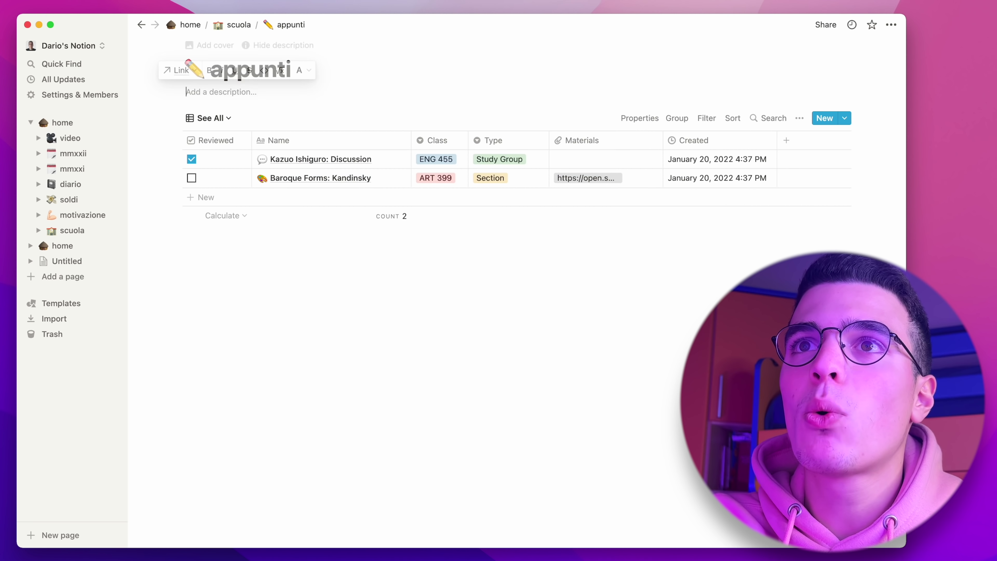
{"action": "left_click", "coordinate": [280, 45]}
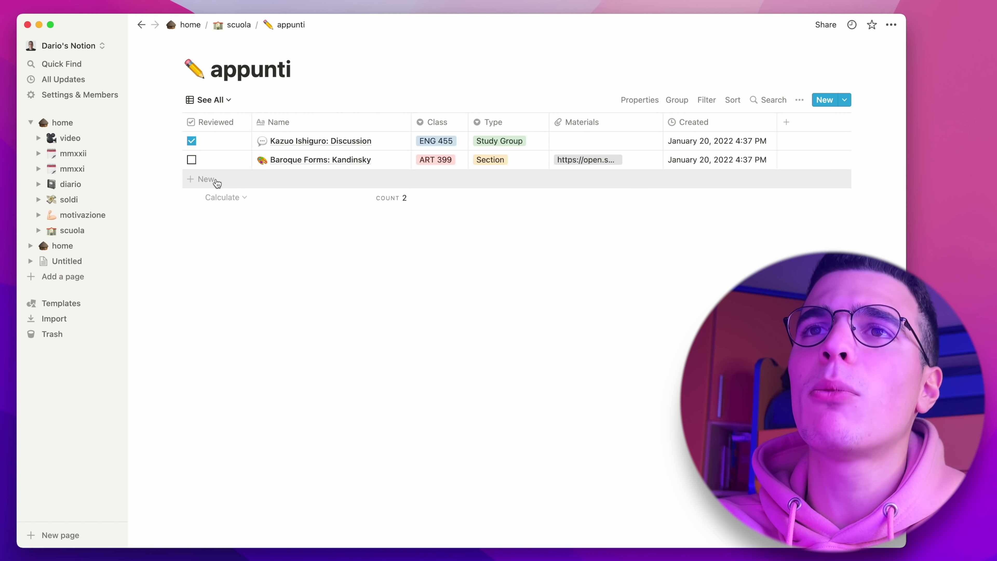
Add a new row named "Victorian Age" to the appunti table.
{"action": "left_click", "coordinate": [236, 182]}
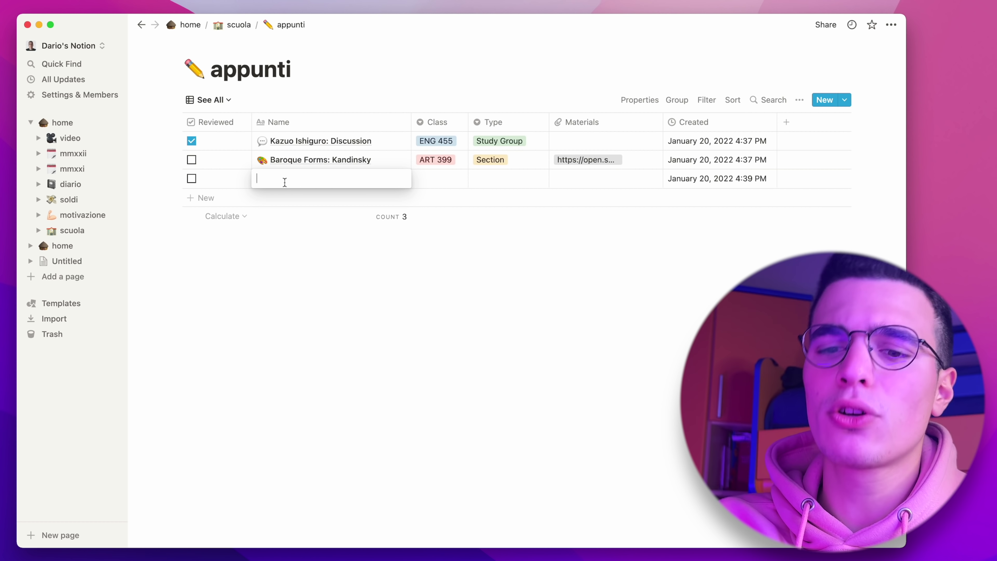
{"action": "type", "text": "Victorian Age"}
{"action": "key", "text": "Escape"}
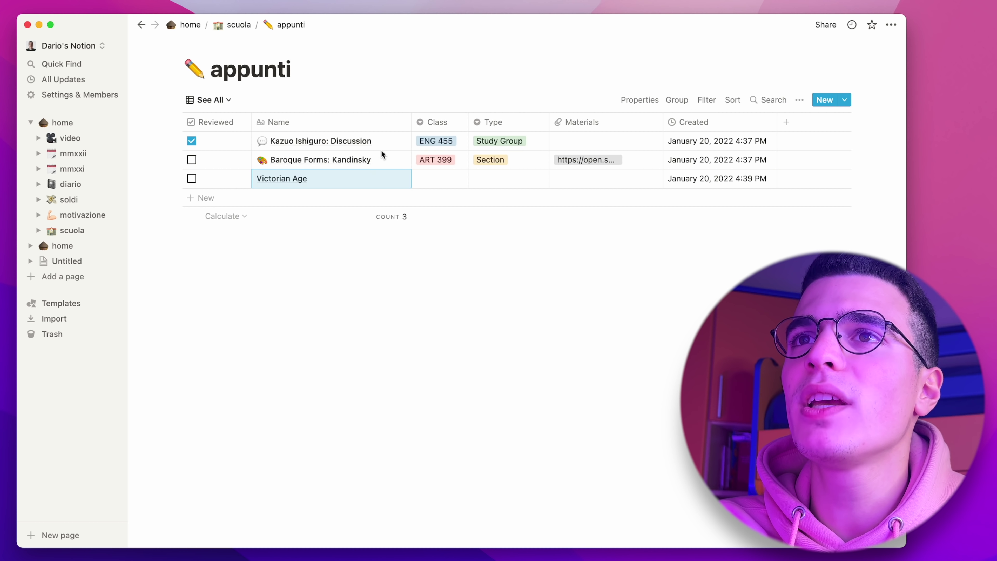
{"action": "key", "text": "Escape"}
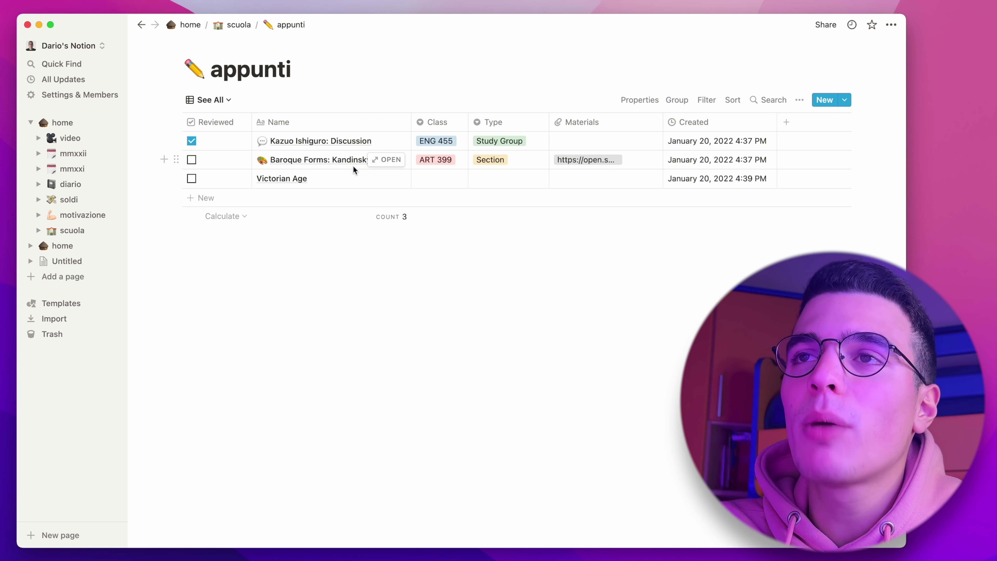
Rename the Class property of the appunti table to "materia".
{"action": "left_click", "coordinate": [436, 124]}
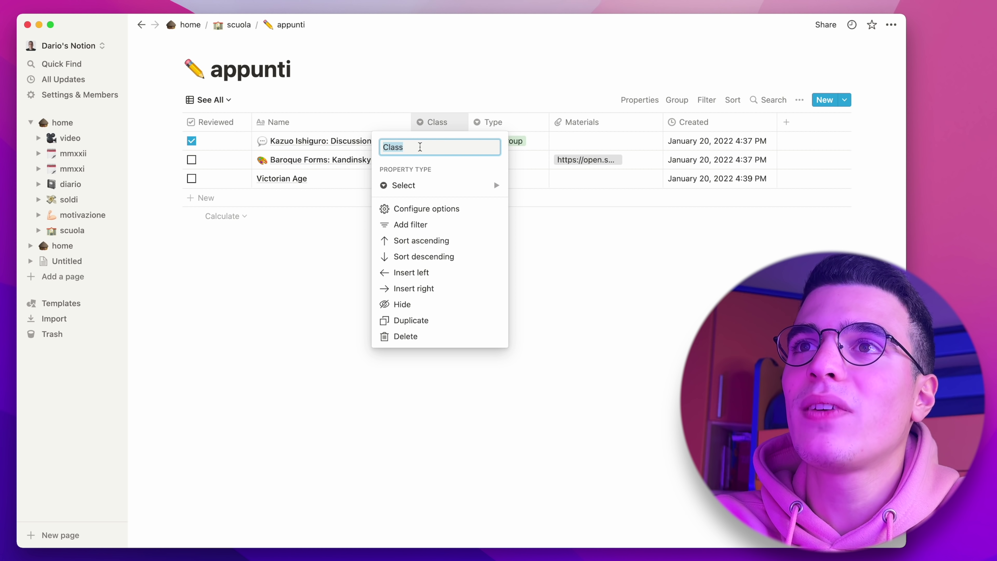
{"action": "type", "text": "materia"}
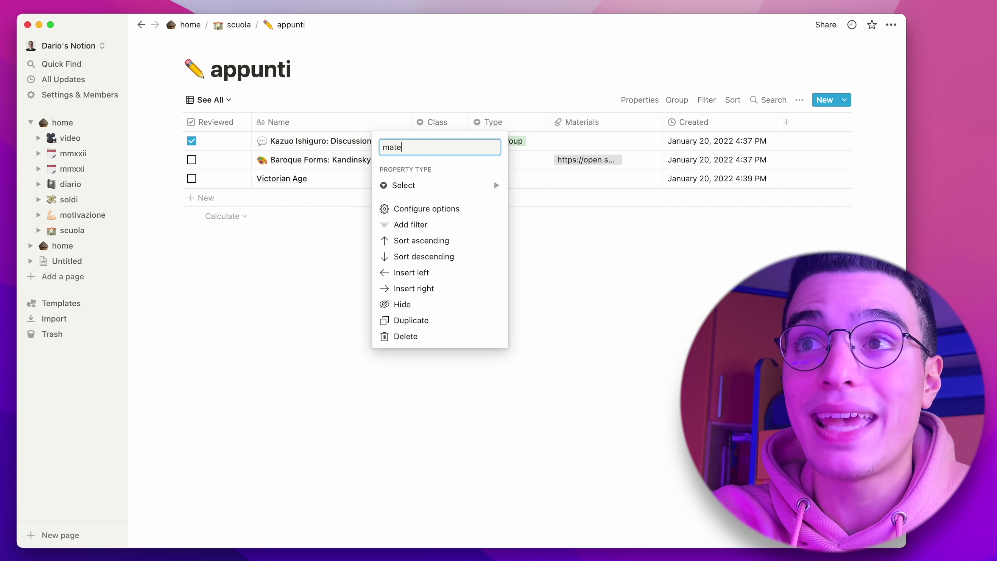
{"action": "key", "text": "Return"}
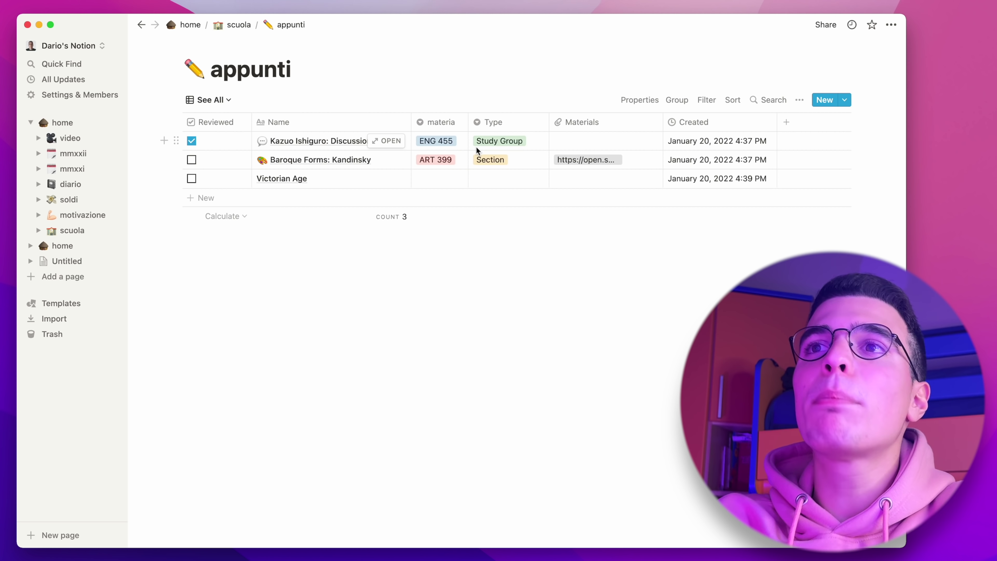
Create the option "inglese" for materia and assign it to the Victorian Age row.
{"action": "left_click", "coordinate": [429, 179]}
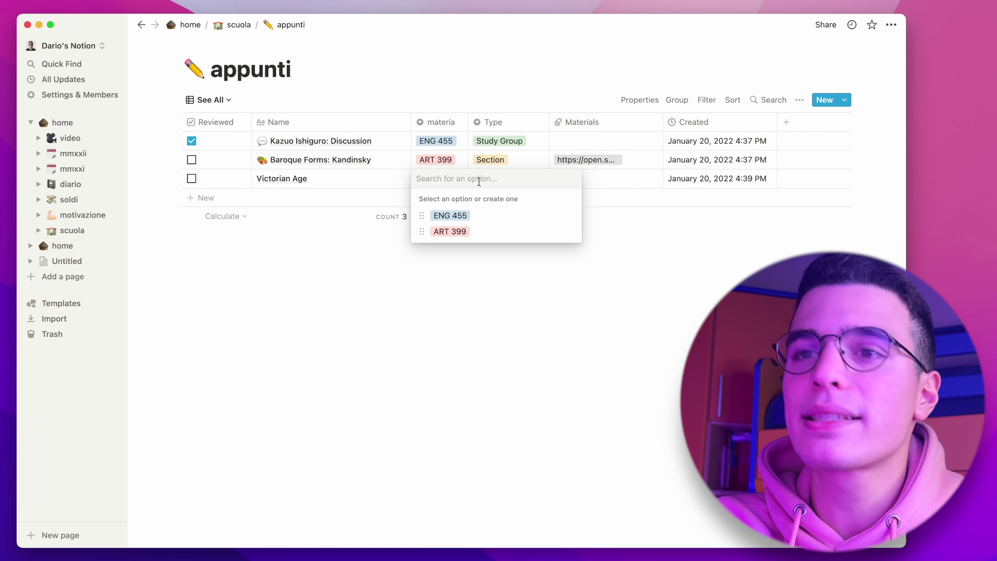
{"action": "type", "text": "inglese"}
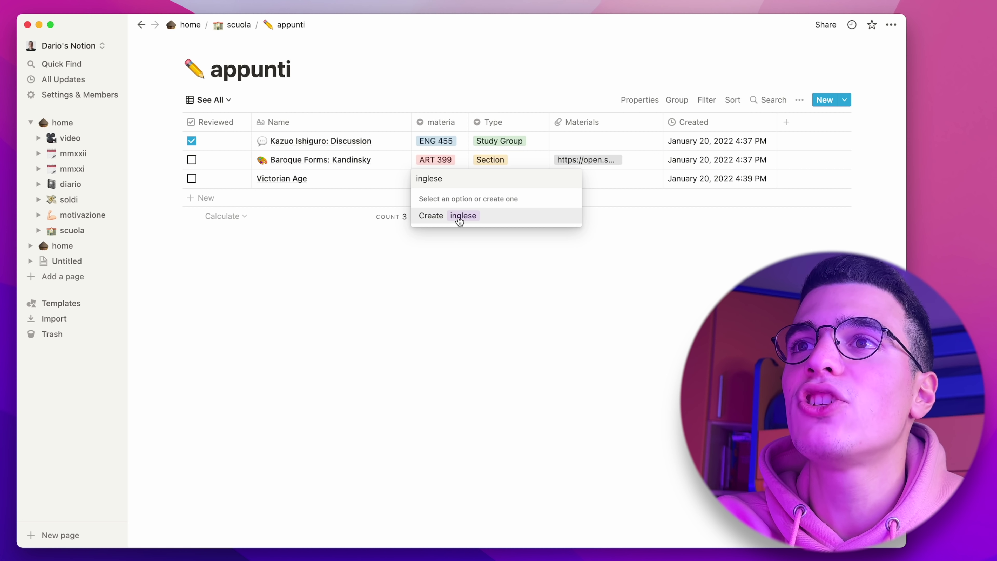
{"action": "left_click", "coordinate": [460, 217]}
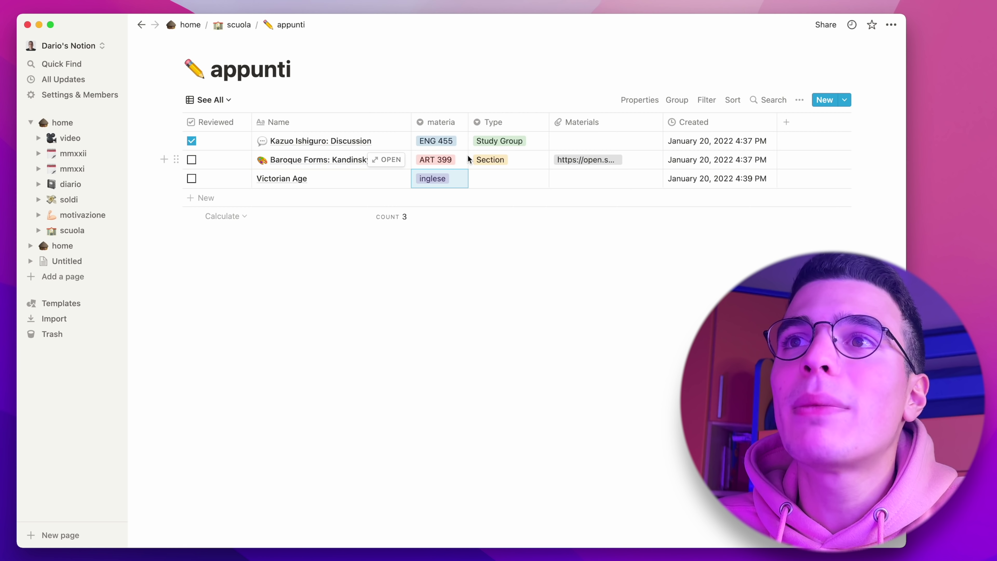
Look at the name, delete and colour settings of the "inglese" option without changing them.
{"action": "left_click", "coordinate": [450, 179]}
{"action": "left_click", "coordinate": [571, 247]}
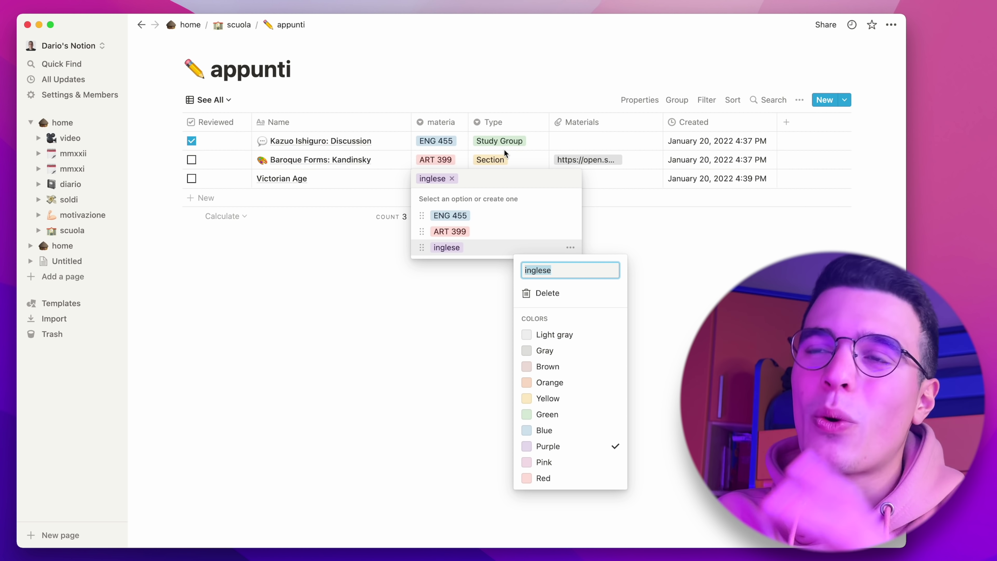
{"action": "key", "text": "Escape"}
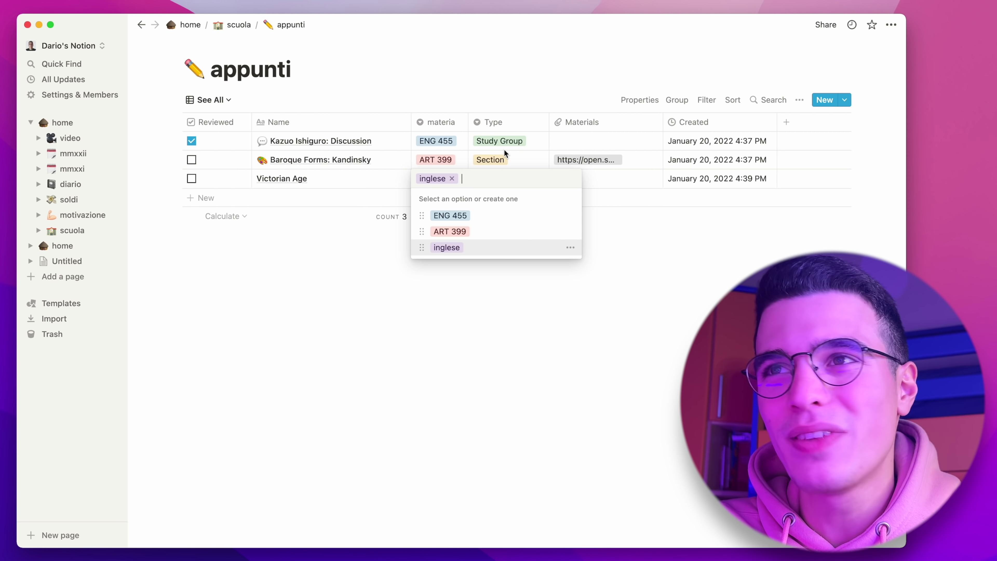
{"action": "key", "text": "Escape"}
{"action": "key", "text": "Escape"}
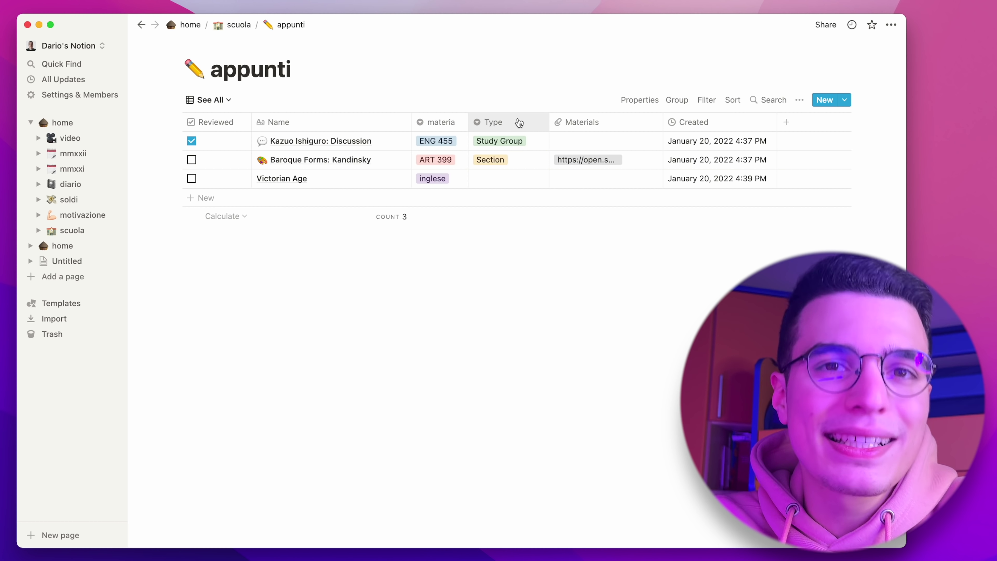
Delete the Type property from the appunti table.
{"action": "left_click", "coordinate": [518, 123]}
{"action": "left_click", "coordinate": [510, 336]}
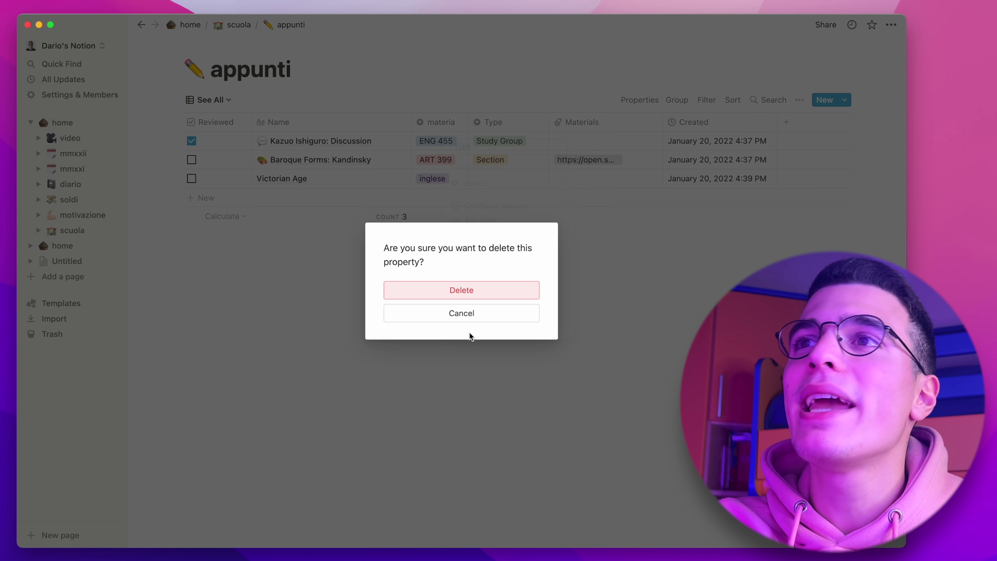
{"action": "left_click", "coordinate": [509, 291]}
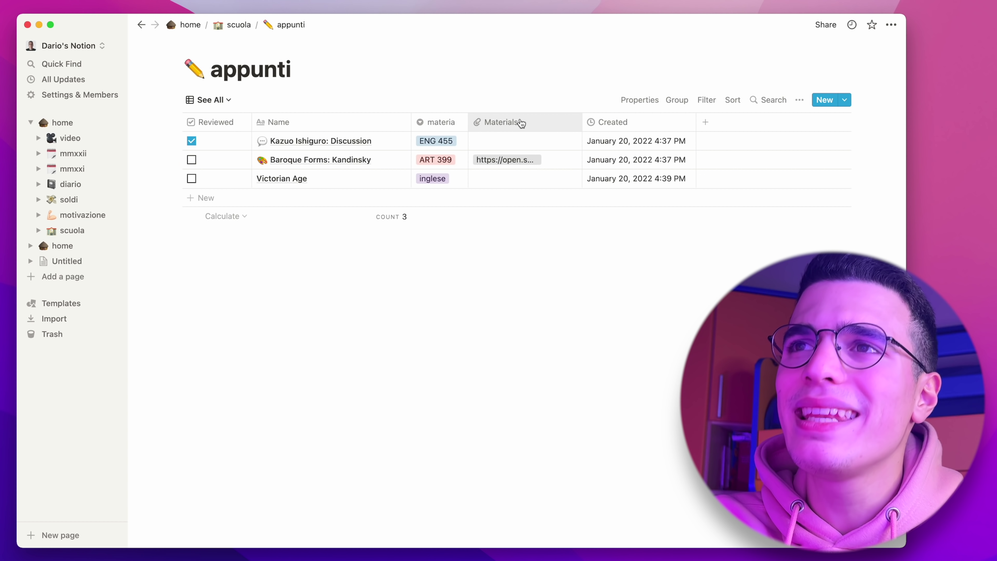
Rename the Materials property of the appunti table to "allegati".
{"action": "left_click", "coordinate": [521, 123]}
{"action": "type", "text": "allegati"}
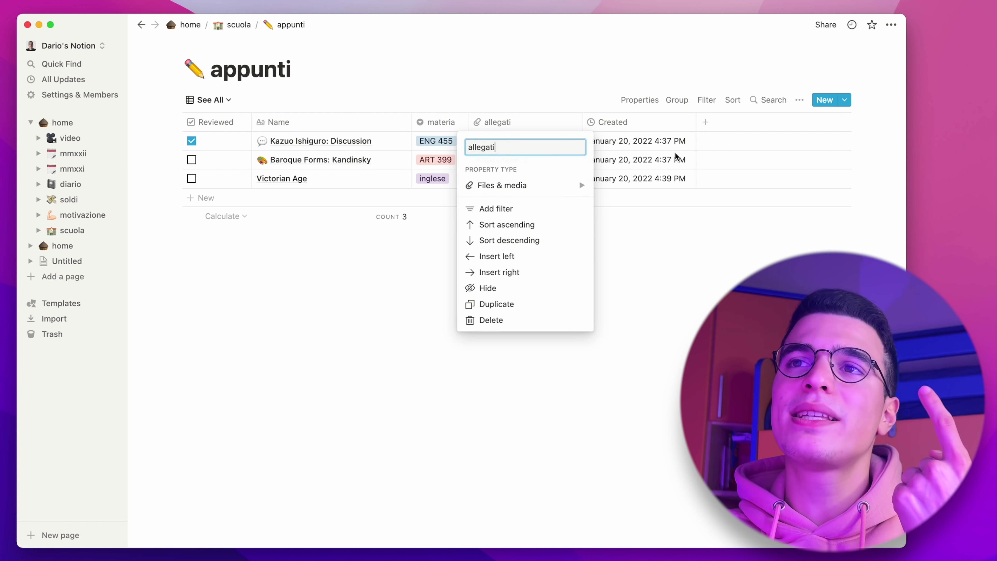
{"action": "key", "text": "Return"}
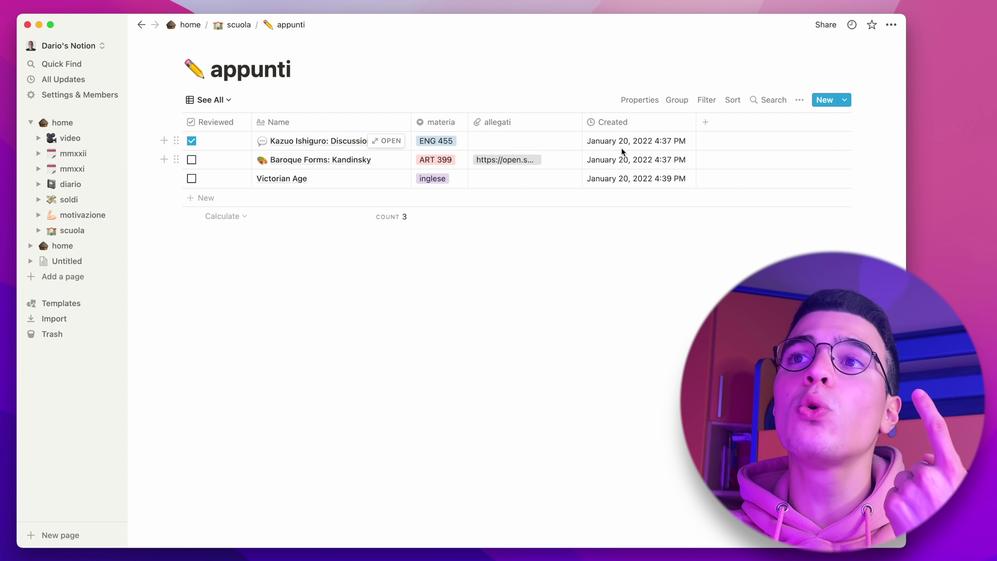
Review the property types available for the allegati column and keep Files & media.
{"action": "left_click", "coordinate": [548, 126]}
{"action": "mouse_move", "coordinate": [526, 187]}
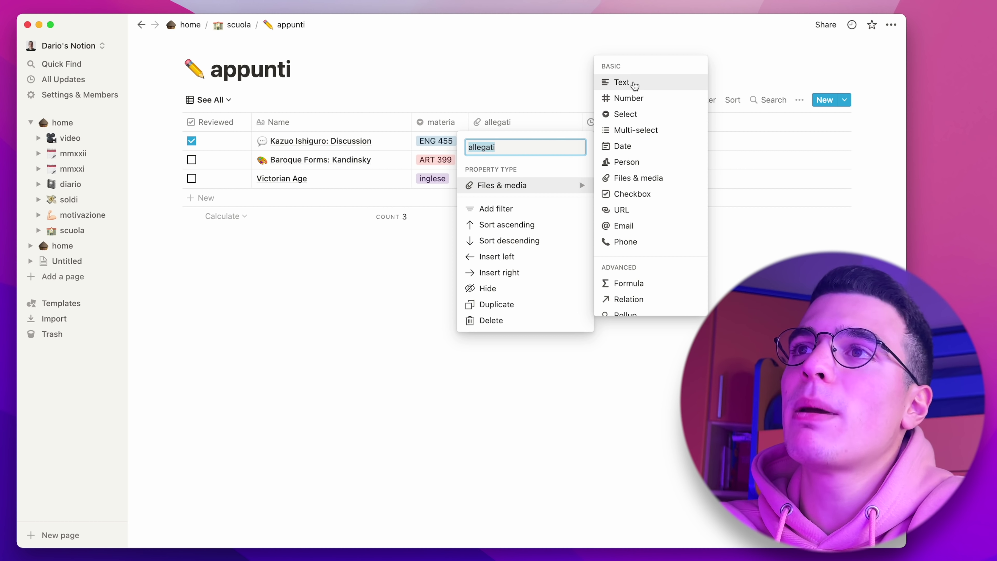
{"action": "scroll", "coordinate": [642, 145], "scroll_direction": "down", "scroll_amount": 3}
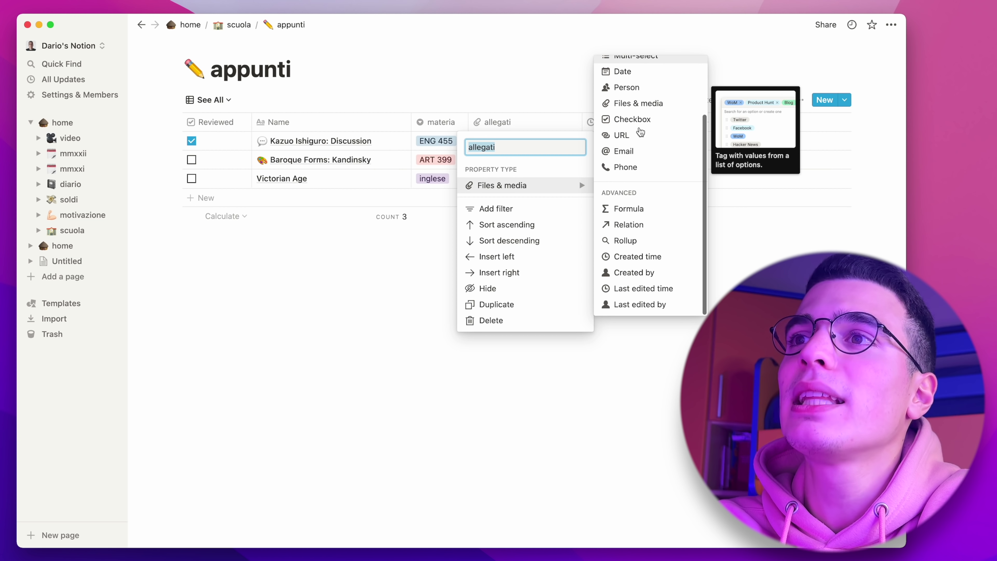
{"action": "scroll", "coordinate": [643, 158], "scroll_direction": "up", "scroll_amount": 3}
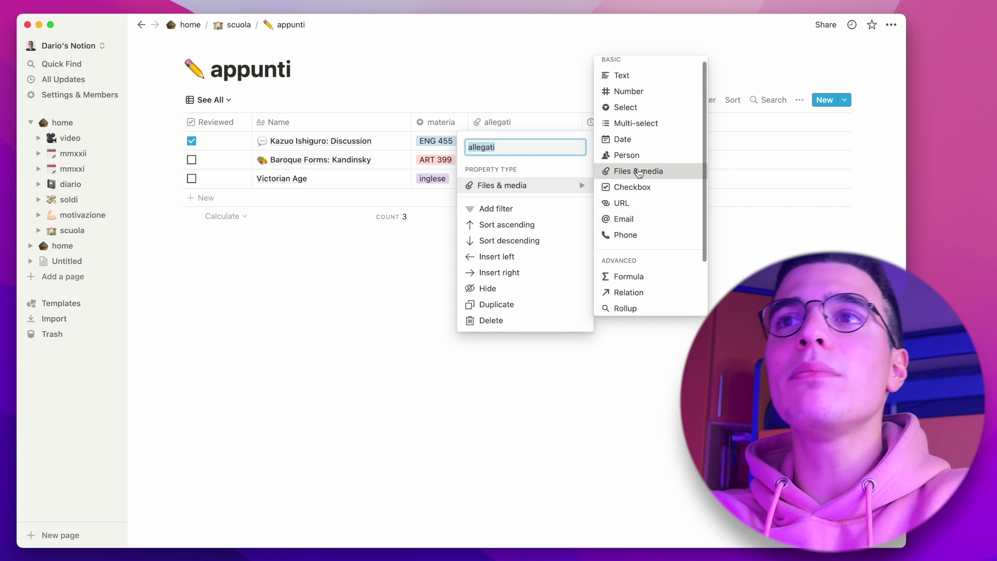
{"action": "left_click", "coordinate": [642, 173]}
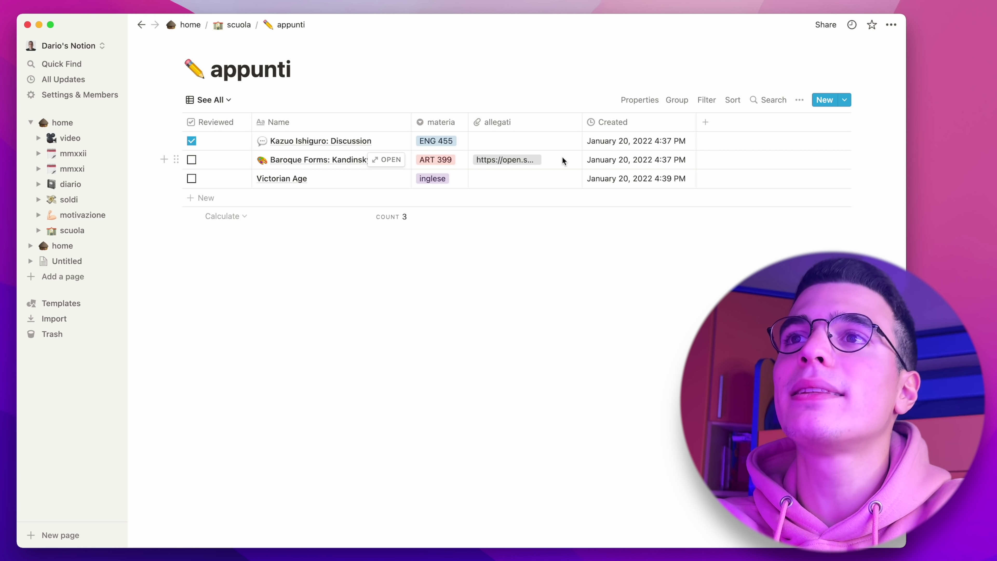
Look at the file upload and link embed options for the Victorian Age row's allegati cell.
{"action": "left_click", "coordinate": [506, 177]}
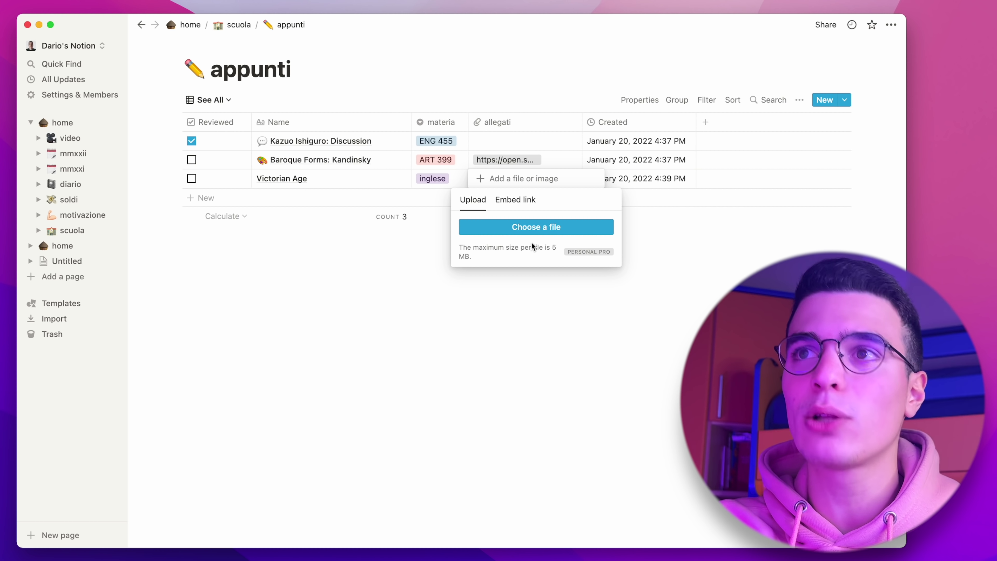
{"action": "left_click", "coordinate": [522, 201]}
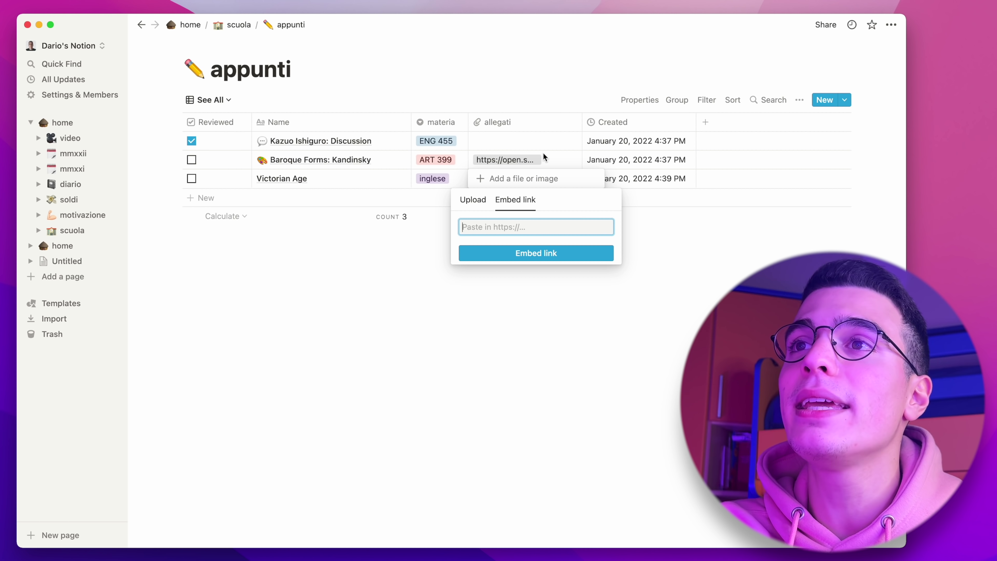
{"action": "key", "text": "Escape"}
{"action": "key", "text": "Escape"}
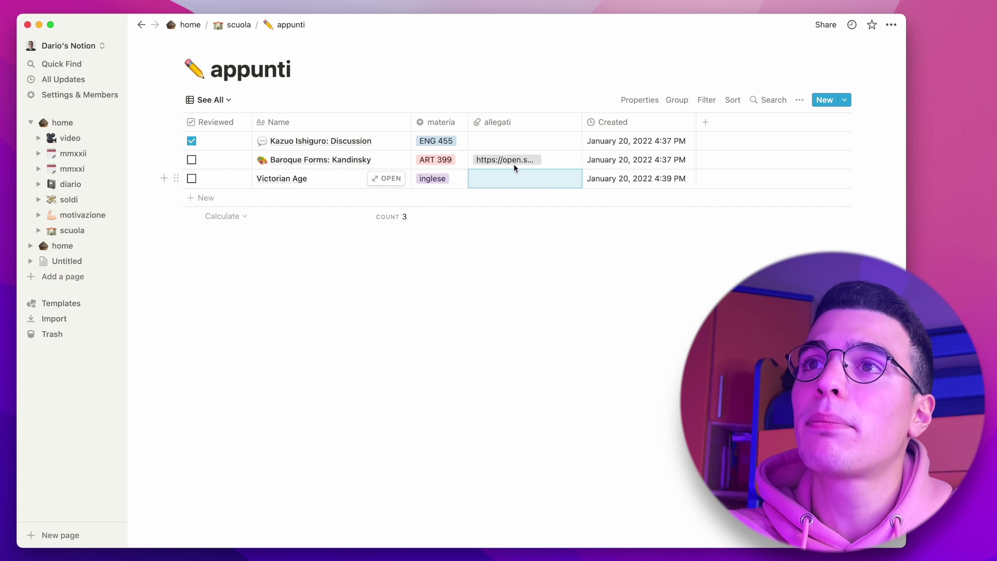
View the Spotify link attached to the Baroque Forms: Kandinsky row in the browser and return to the Notion table.
{"action": "left_click", "coordinate": [522, 163]}
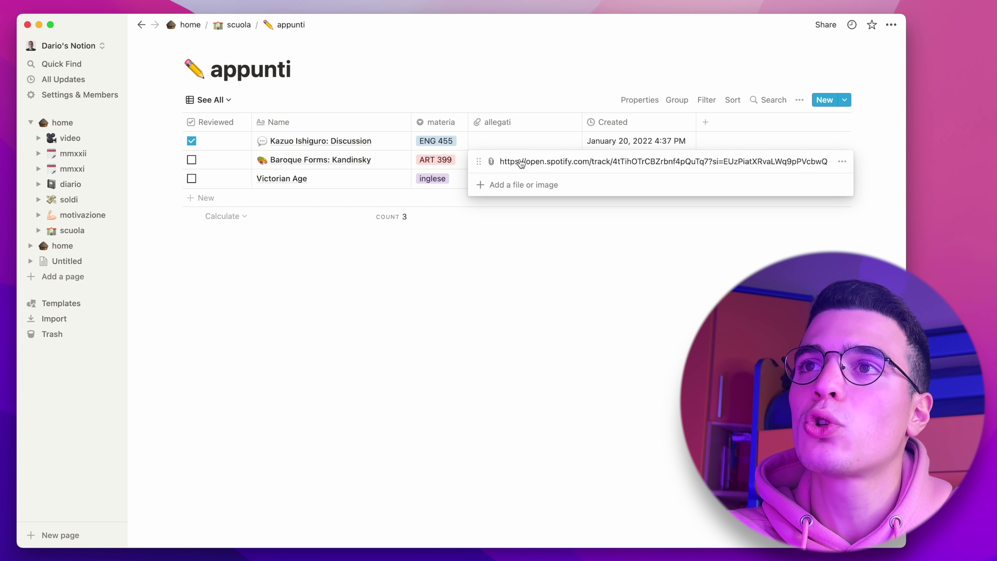
{"action": "left_click", "coordinate": [525, 162]}
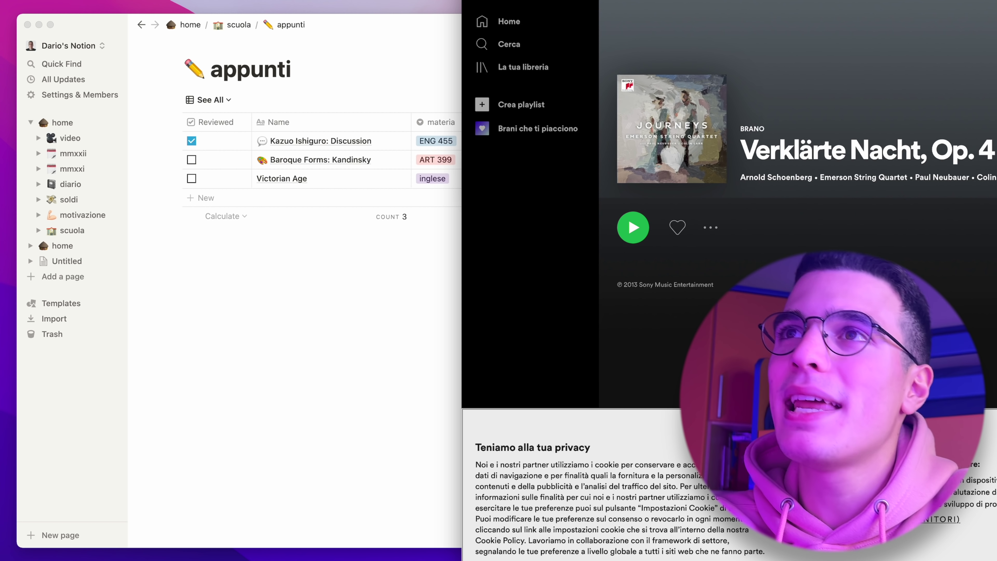
{"action": "key", "text": "super+Tab"}
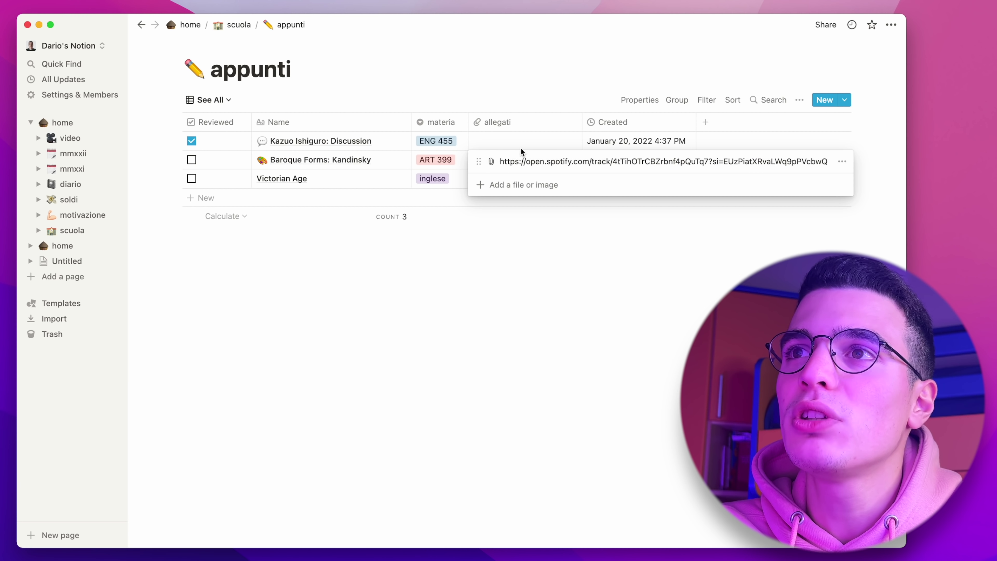
{"action": "key", "text": "Escape"}
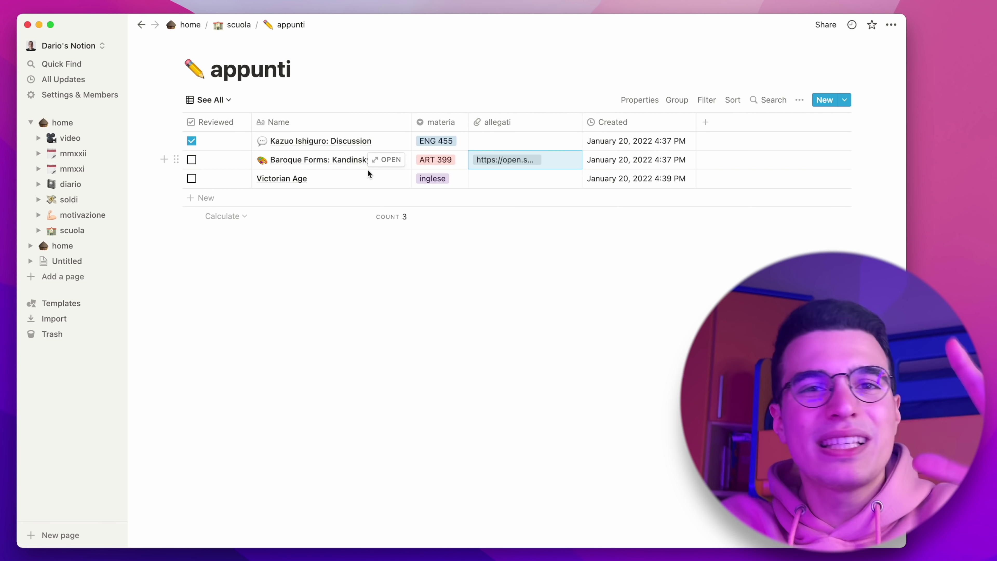
{"action": "key", "text": "Escape"}
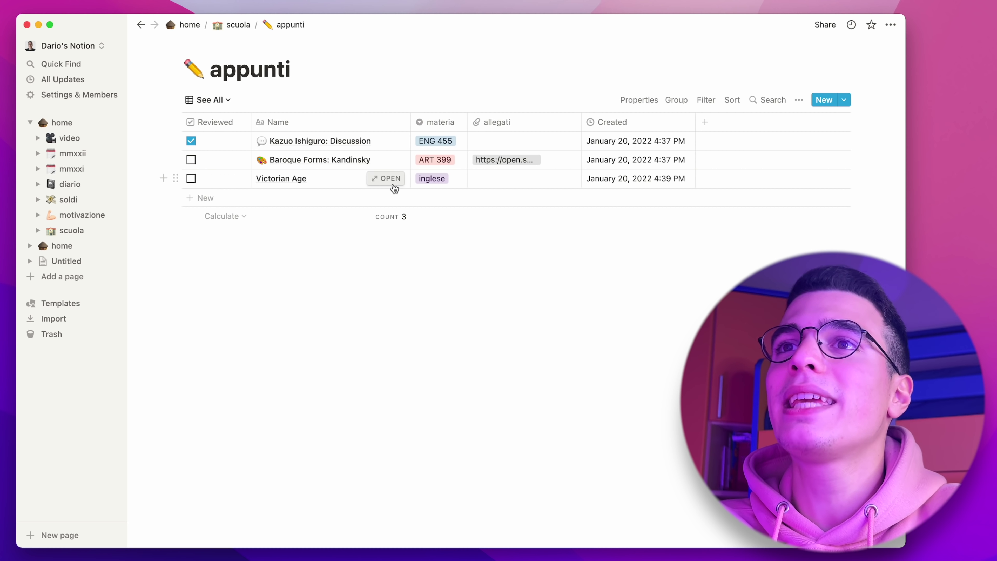
Open the Victorian Age row of the appunti table as a full page and start its empty body.
{"action": "left_click", "coordinate": [387, 179]}
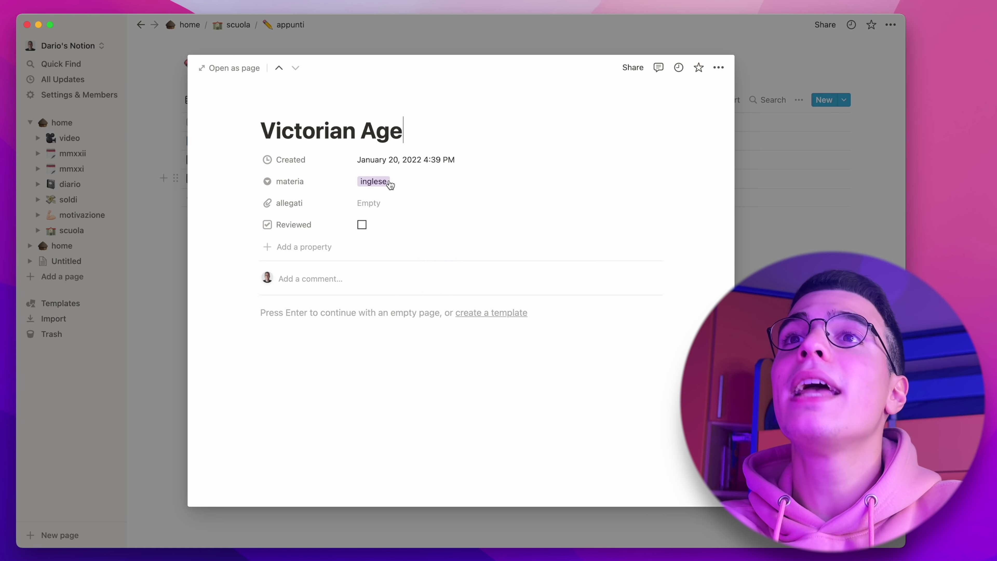
{"action": "left_click", "coordinate": [234, 71]}
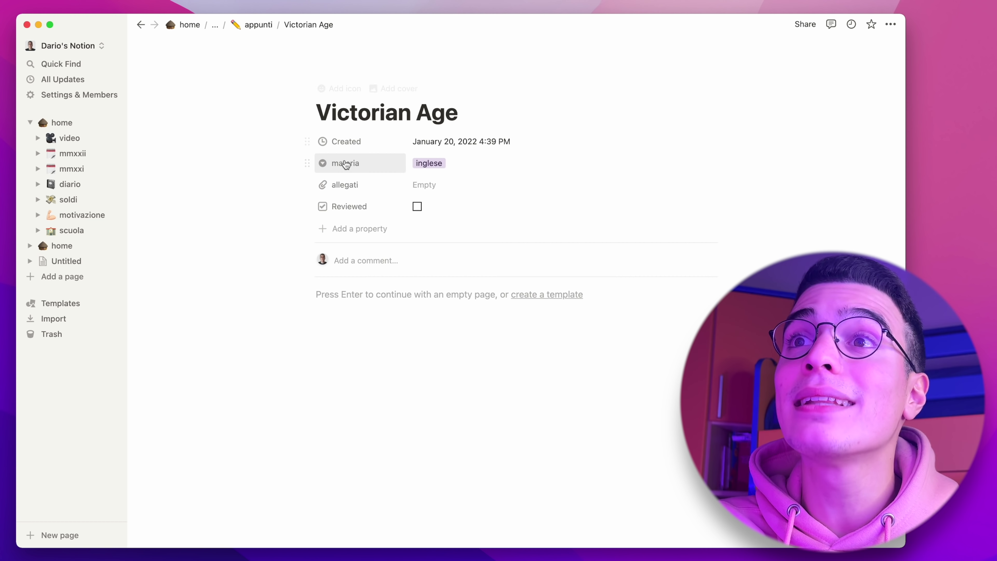
{"action": "left_click", "coordinate": [427, 303]}
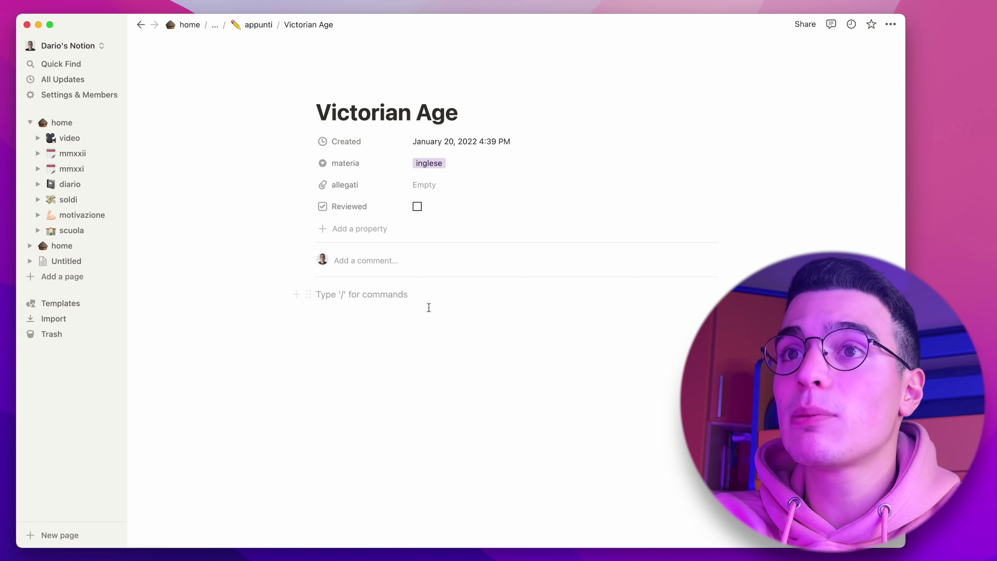
Enter two lines of placeholder text in the Victorian Age page body.
{"action": "type", "text": "giensogiensogisensg"}
{"action": "key", "text": "Return"}
{"action": "type", "text": "egisnoeignoseignos"}
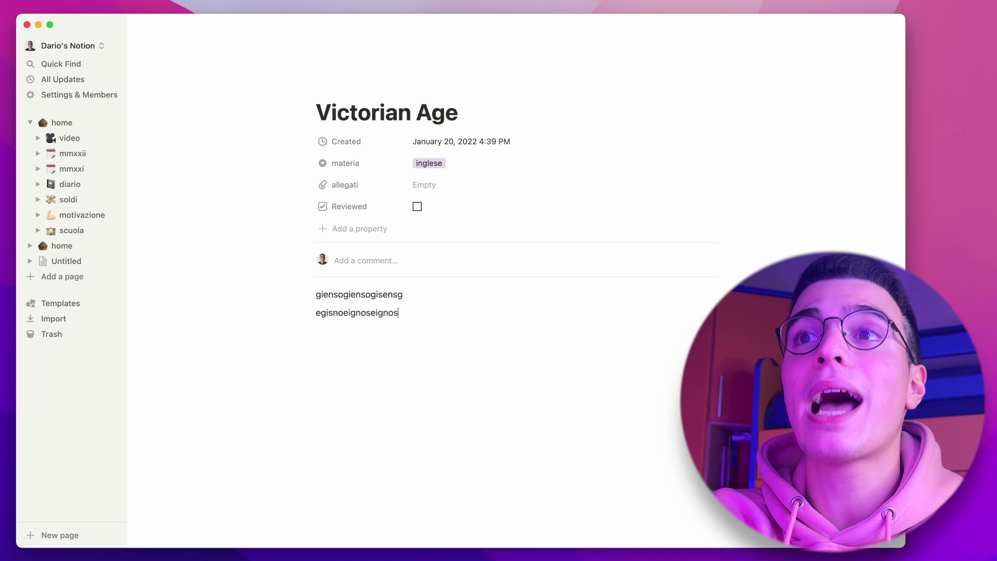
Clear the Victorian Age page body and paste in the copied notes on Queen Victoria's reign.
{"action": "key", "text": "super+a"}
{"action": "key", "text": "super+a"}
{"action": "key", "text": "BackSpace"}
{"action": "key", "text": "super+v"}
{"action": "key", "text": "Escape"}
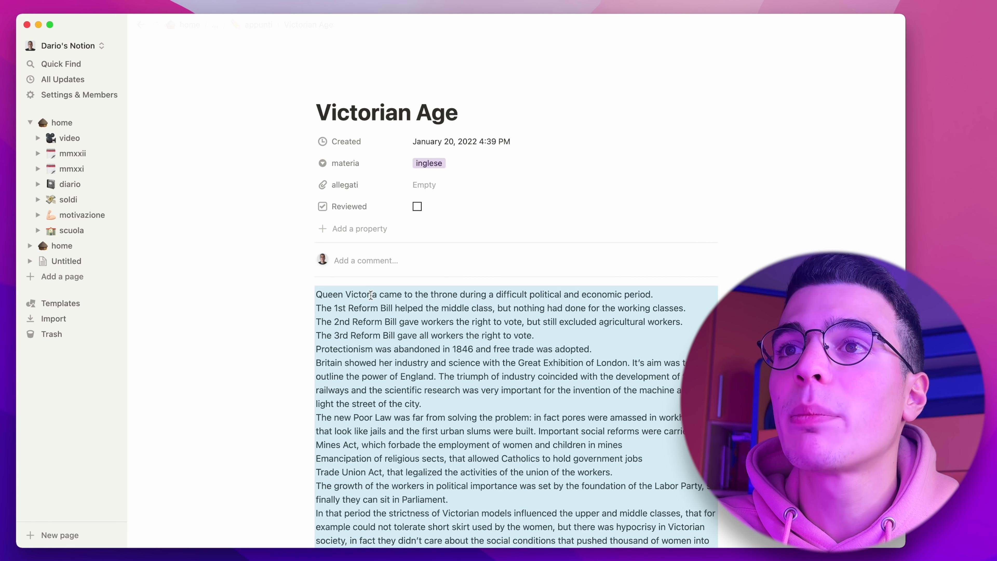
Look at the text and background colour options for the line "The British Empire", without applying one.
{"action": "scroll", "coordinate": [389, 318], "scroll_direction": "down", "scroll_amount": 6}
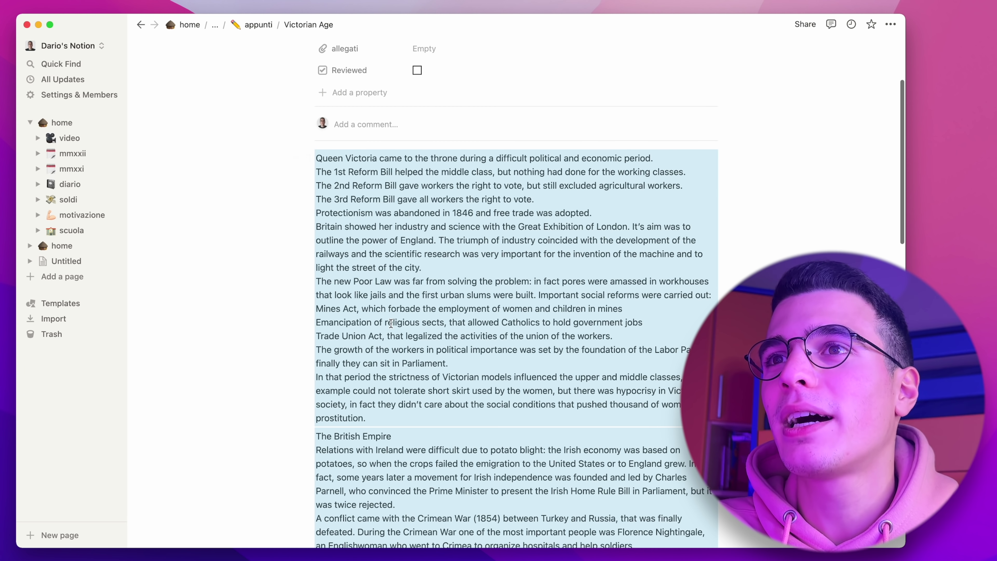
{"action": "scroll", "coordinate": [391, 323], "scroll_direction": "down", "scroll_amount": 2}
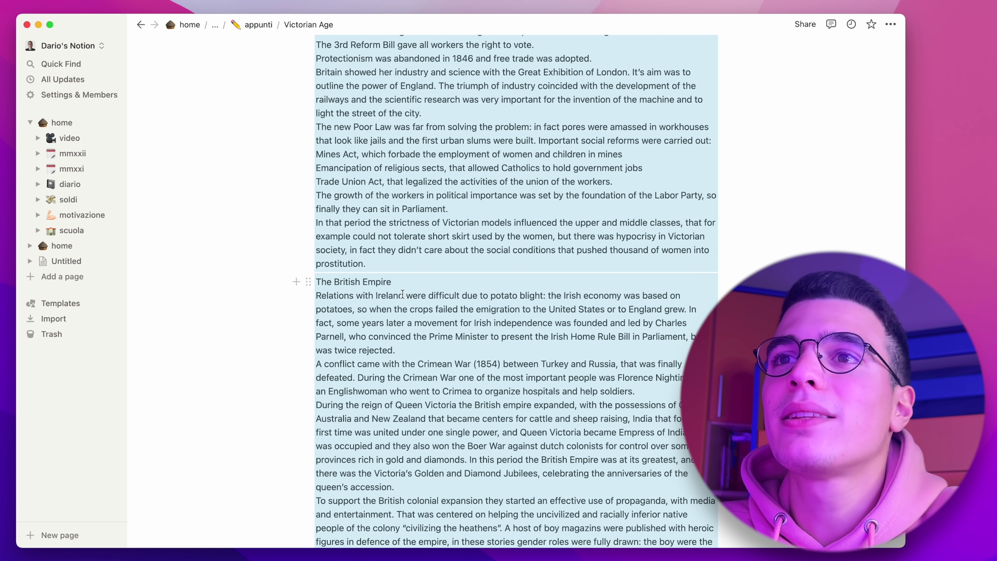
{"action": "left_click", "coordinate": [400, 284]}
{"action": "left_click_drag", "start_coordinate": [399, 284], "coordinate": [317, 282]}
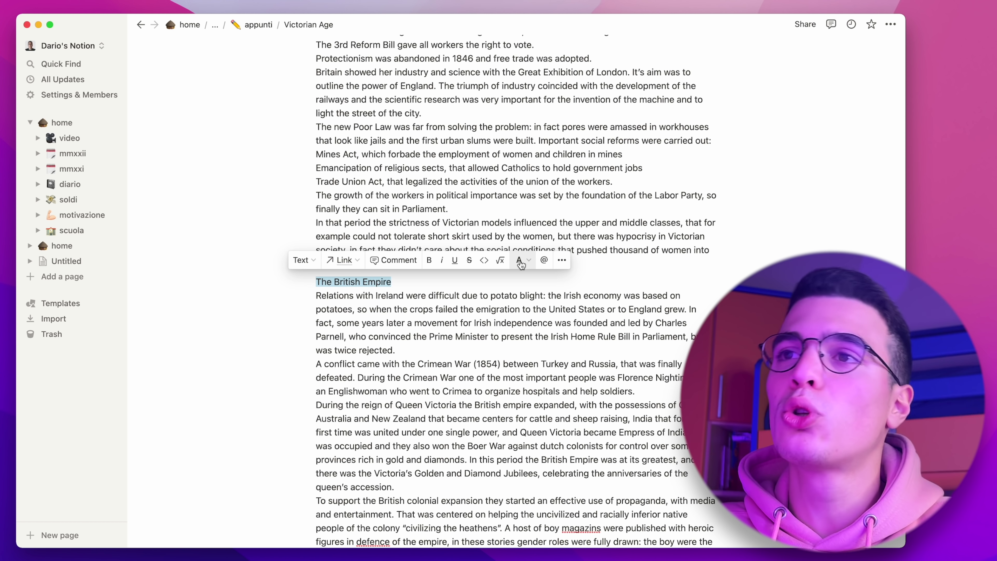
{"action": "left_click", "coordinate": [520, 261]}
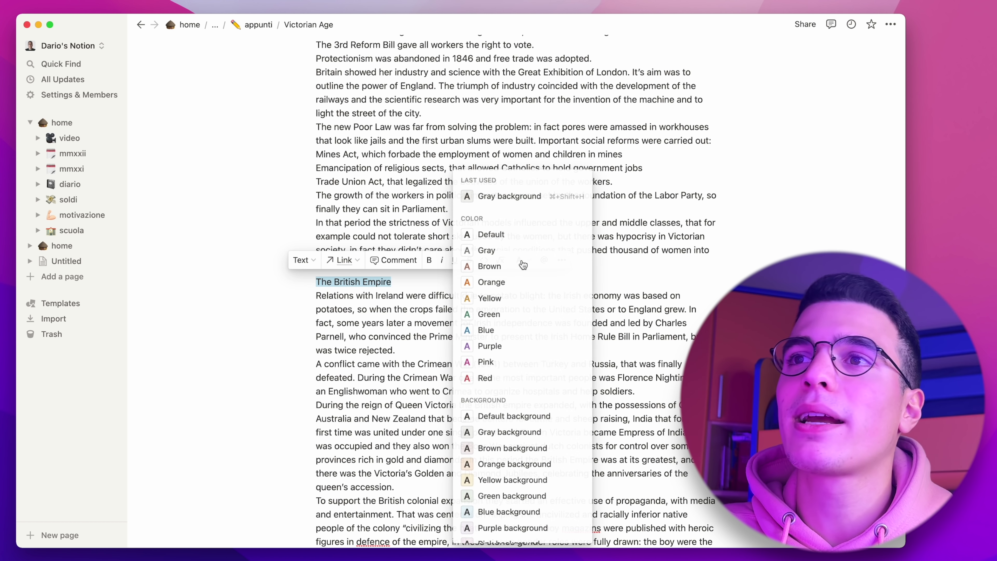
{"action": "left_click", "coordinate": [424, 297]}
Give the whole The British Empire section of the notes an orange background.
{"action": "left_click_drag", "start_coordinate": [424, 297], "coordinate": [311, 311]}
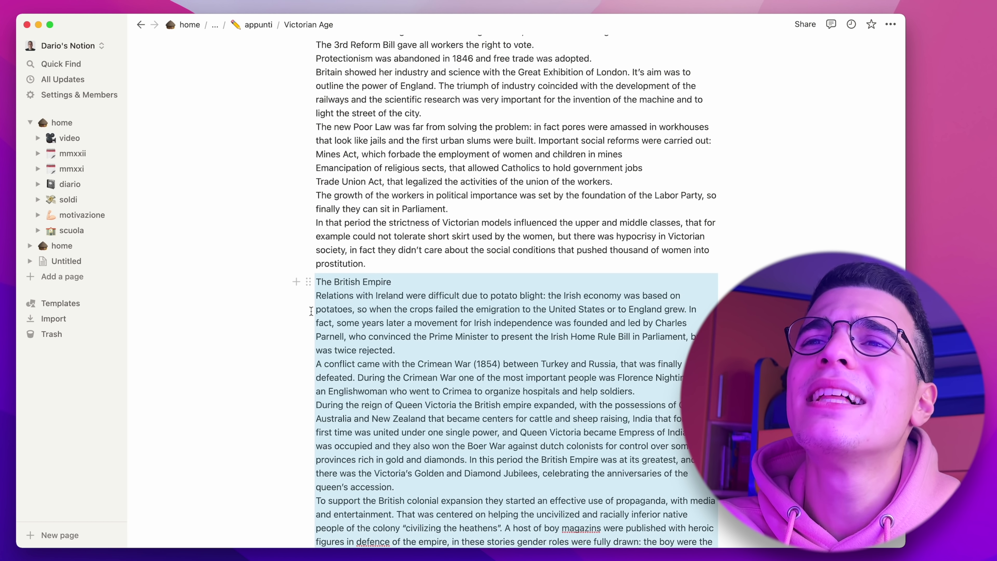
{"action": "scroll", "coordinate": [342, 276], "scroll_direction": "down", "scroll_amount": 5}
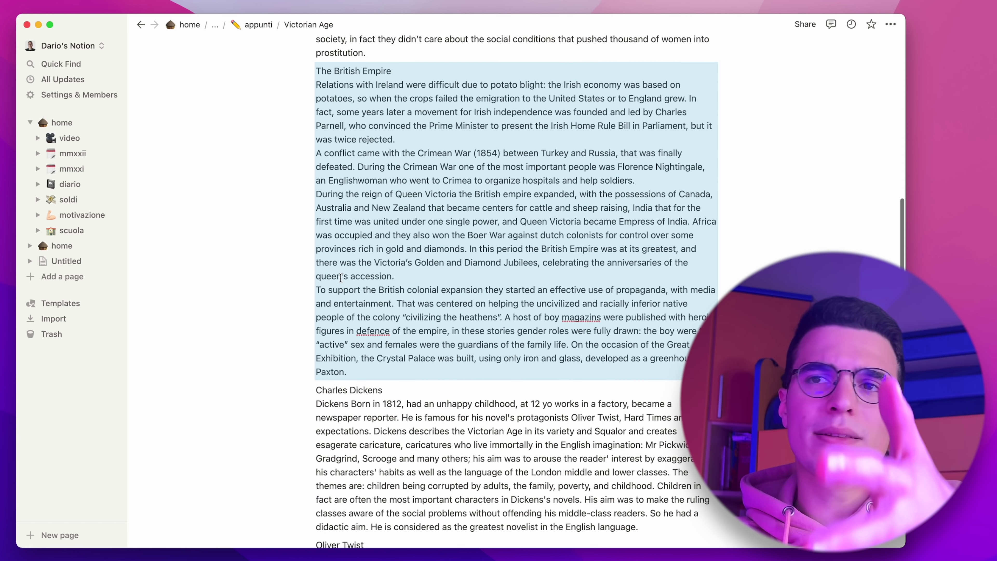
{"action": "scroll", "coordinate": [341, 277], "scroll_direction": "up", "scroll_amount": 3}
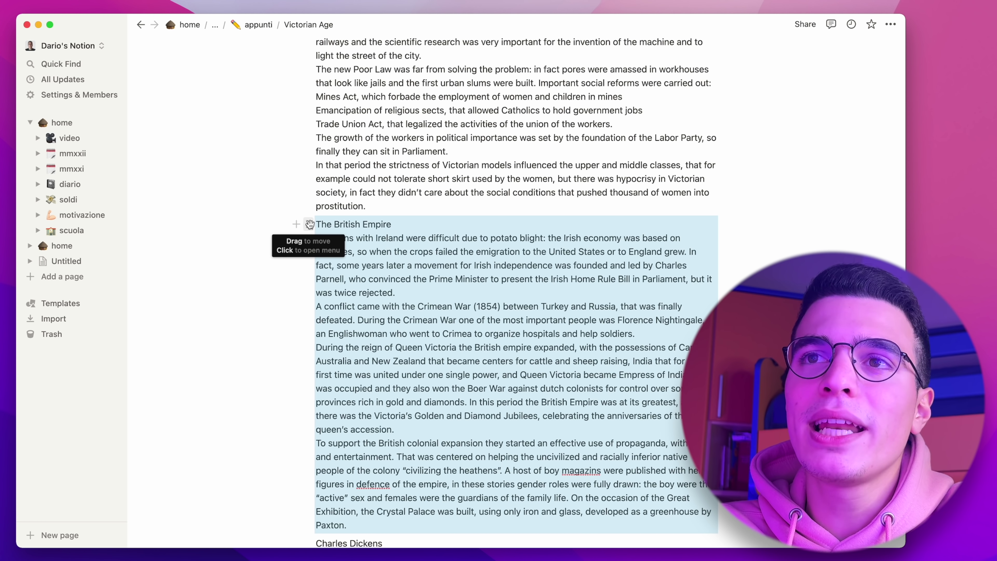
{"action": "left_click", "coordinate": [309, 225]}
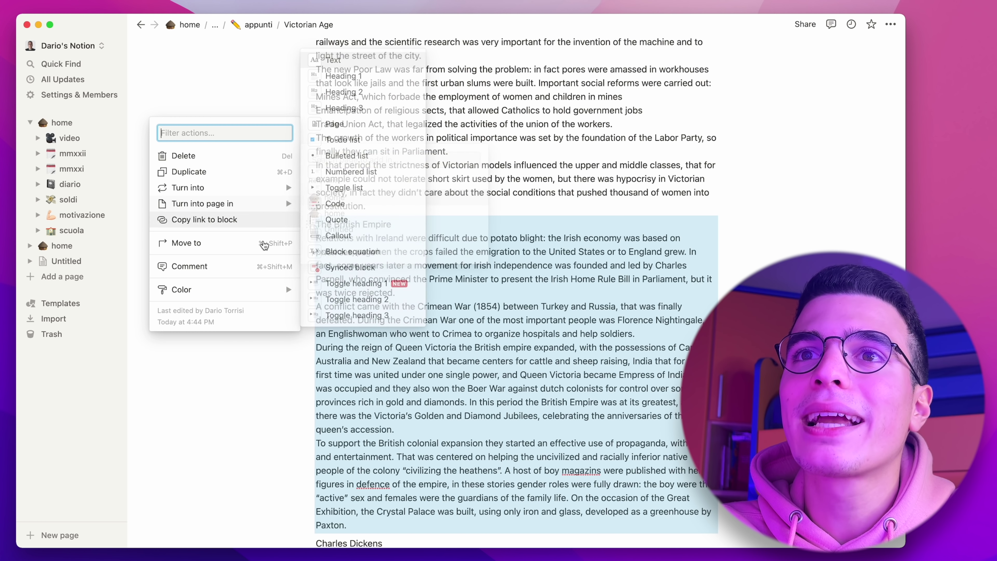
{"action": "mouse_move", "coordinate": [244, 297]}
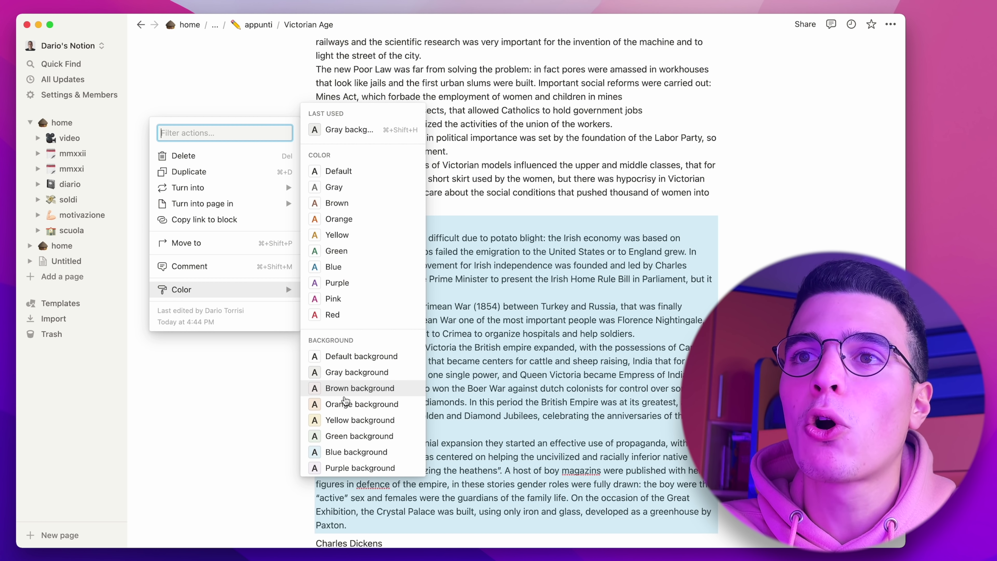
{"action": "left_click", "coordinate": [339, 405]}
Look through the available block types and insert a To-do list block directly below the Queen Victoria heading.
{"action": "scroll", "coordinate": [518, 355], "scroll_direction": "down", "scroll_amount": 3}
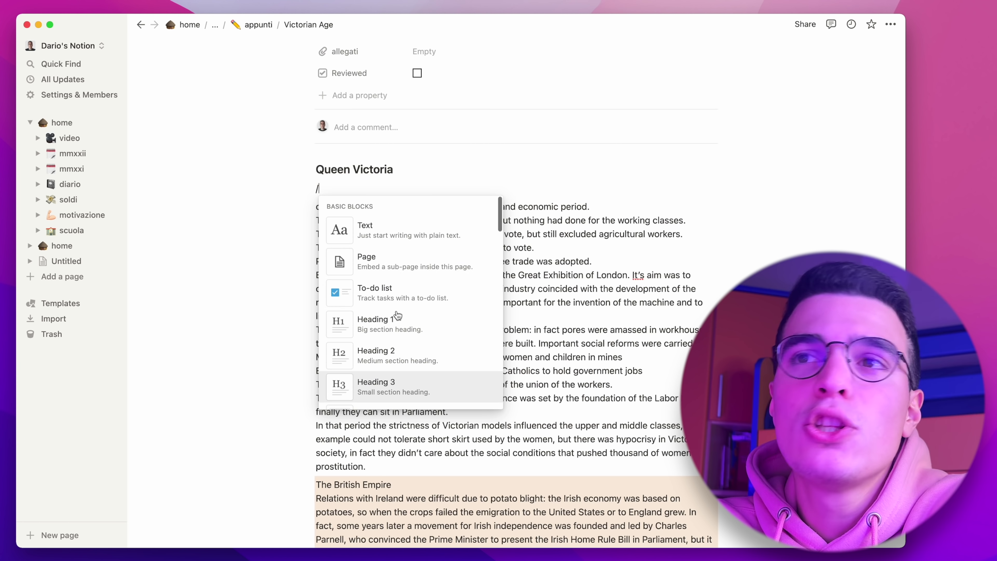
{"action": "scroll", "coordinate": [391, 297], "scroll_direction": "down", "scroll_amount": 3}
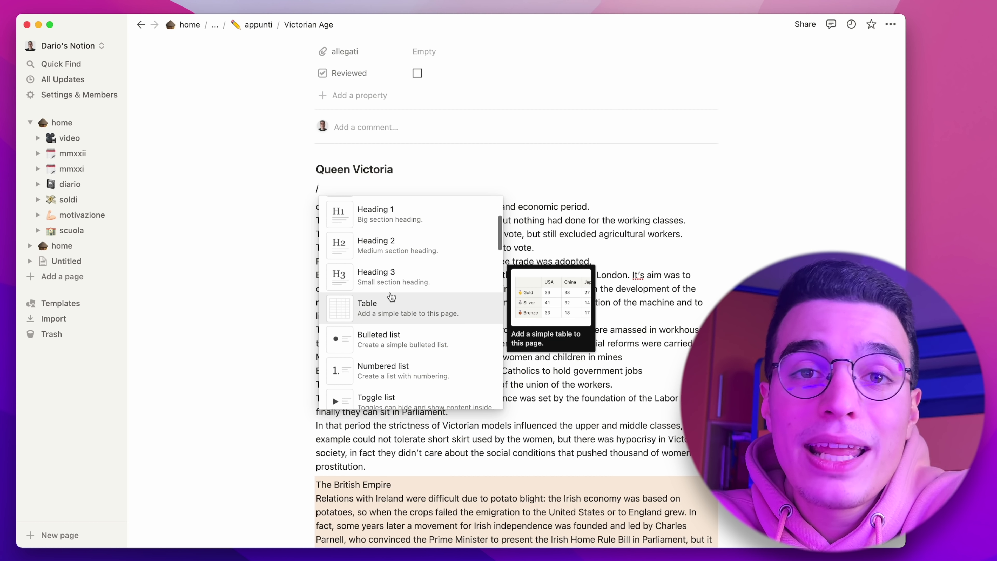
{"action": "scroll", "coordinate": [391, 297], "scroll_direction": "down", "scroll_amount": 5}
{"action": "scroll", "coordinate": [391, 297], "scroll_direction": "down", "scroll_amount": 1}
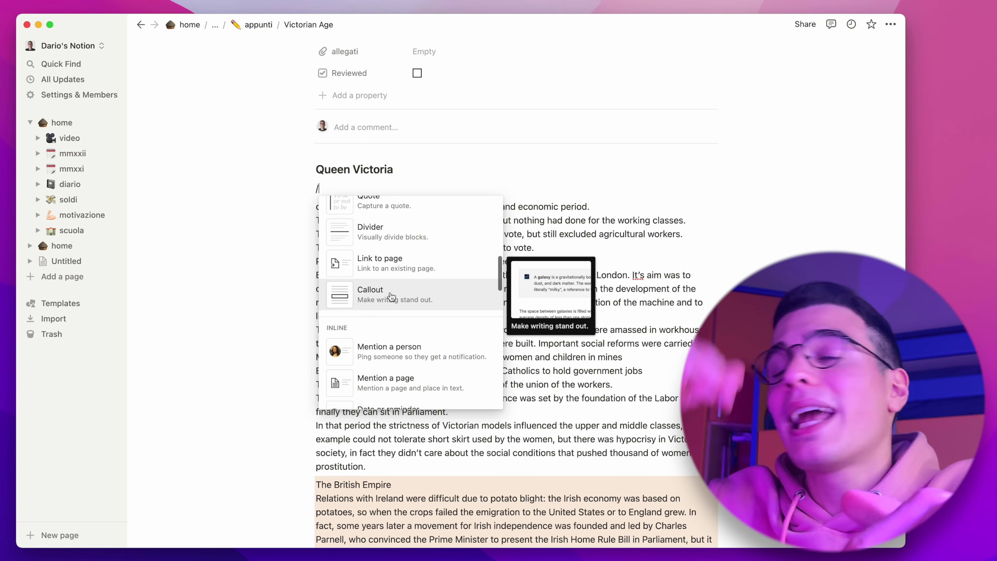
{"action": "scroll", "coordinate": [391, 298], "scroll_direction": "up", "scroll_amount": 5}
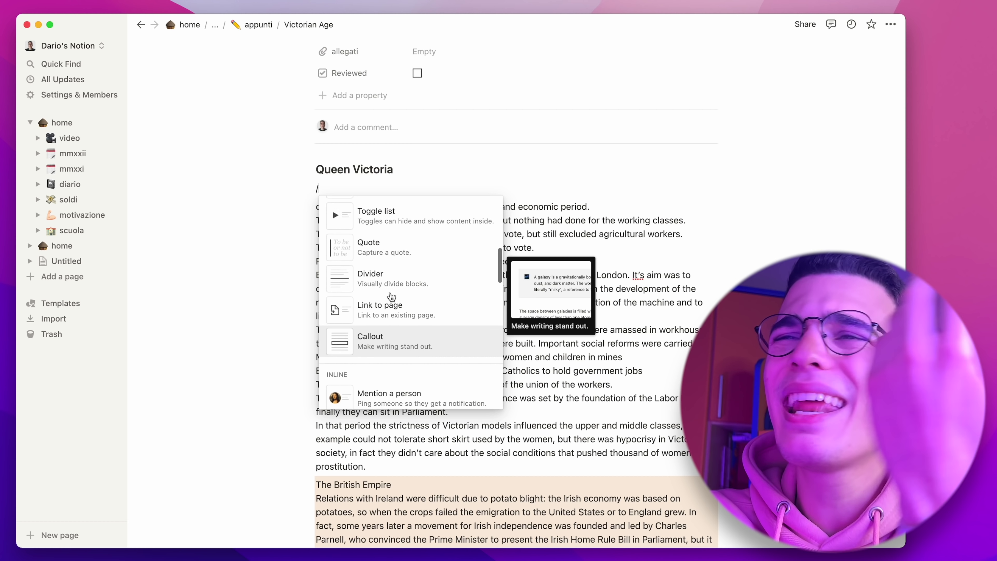
{"action": "scroll", "coordinate": [408, 304], "scroll_direction": "up", "scroll_amount": 6}
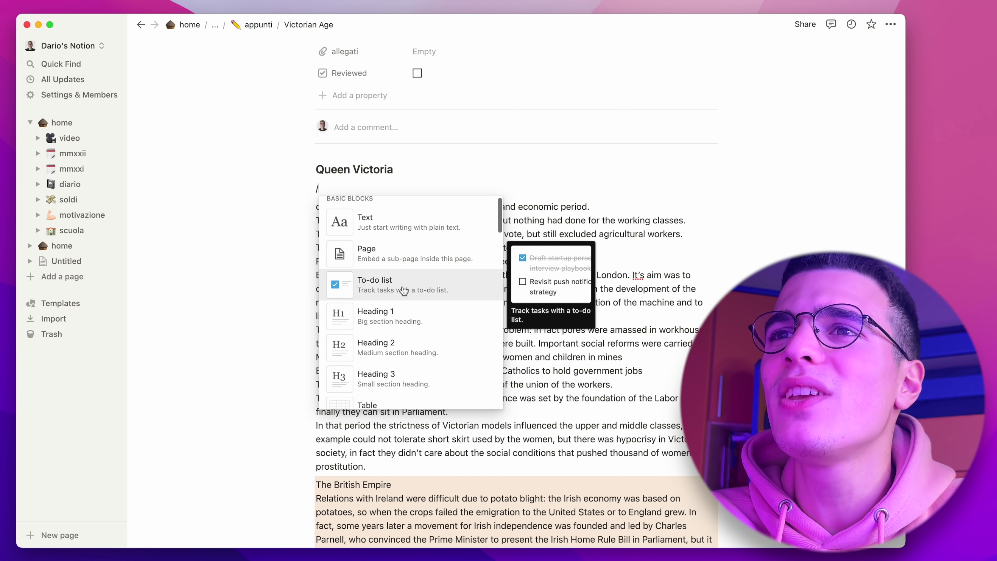
{"action": "left_click", "coordinate": [404, 290]}
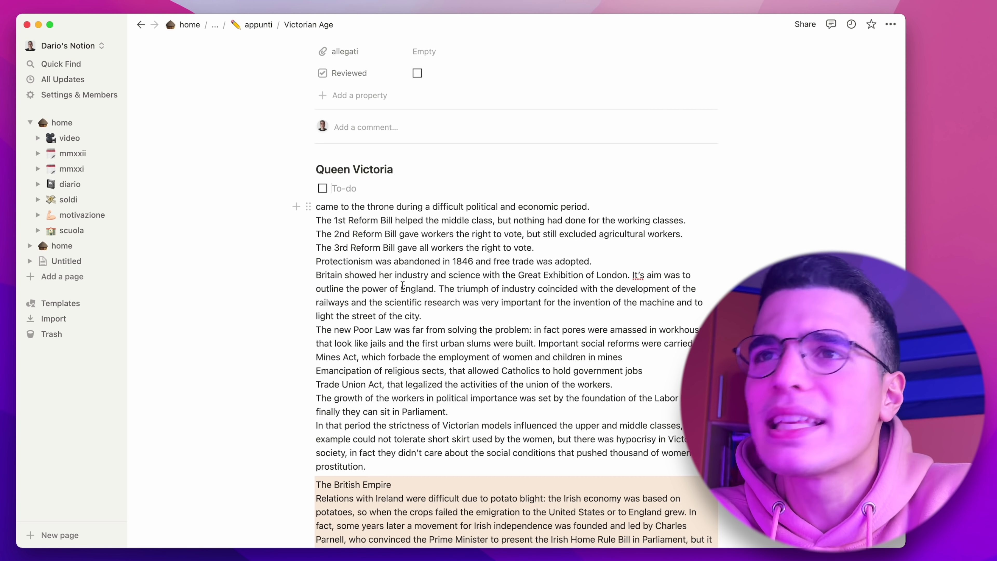
Fill the to-do list with "iegnoseubngoiuse", "geinsogiensogiens" and "giensoginseoigsn", and tick the first two items.
{"action": "type", "text": "iegnoseubngoiuse"}
{"action": "key", "text": "Return"}
{"action": "type", "text": "geinsogiensogiens"}
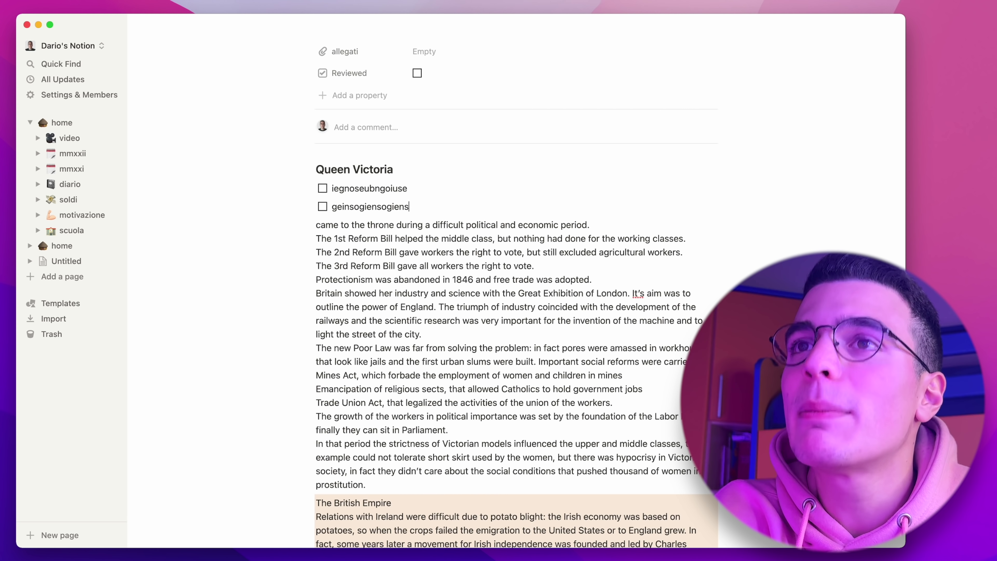
{"action": "key", "text": "Return"}
{"action": "type", "text": "giensoginseoigsn"}
{"action": "key", "text": "Return"}
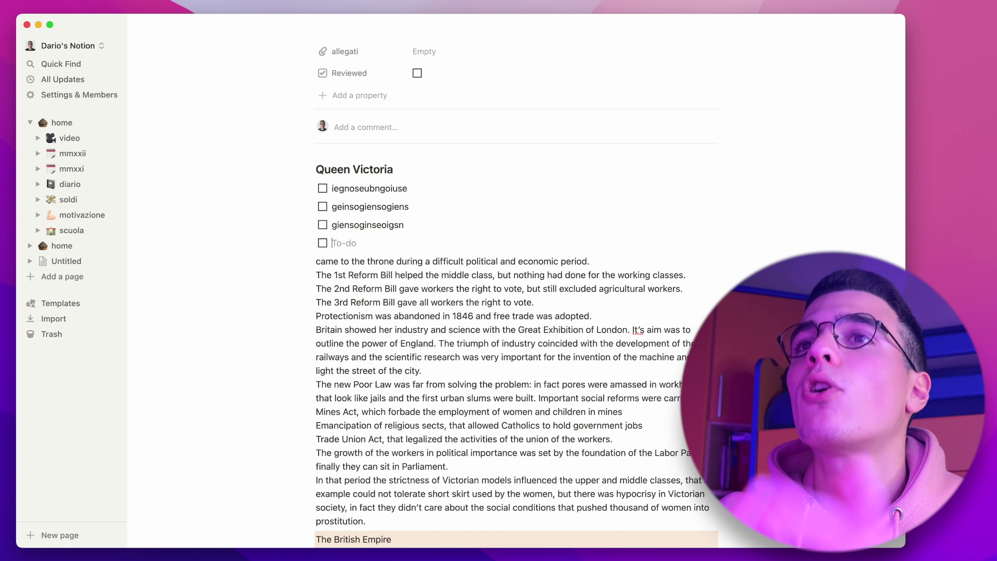
{"action": "left_click", "coordinate": [322, 189]}
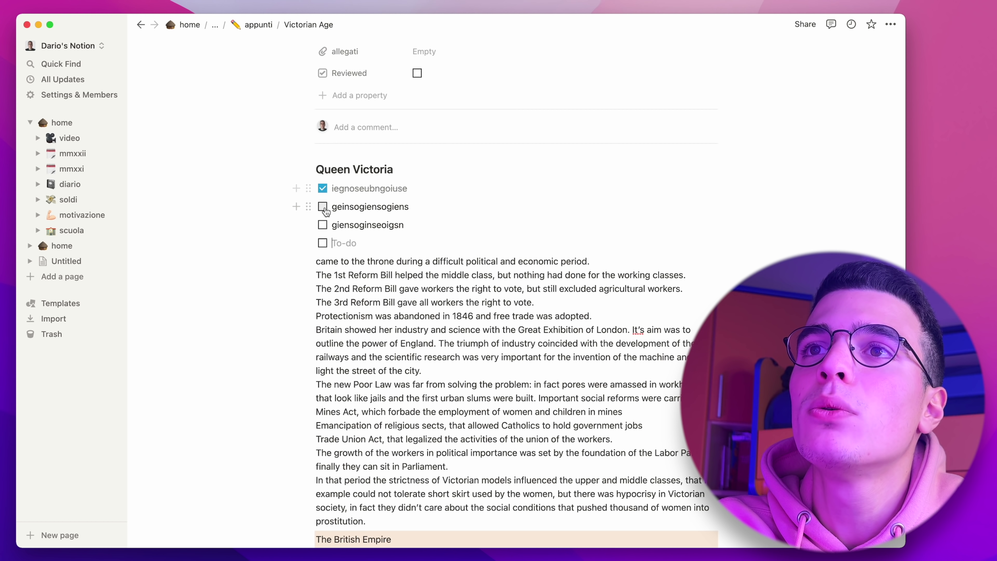
{"action": "left_click", "coordinate": [322, 207]}
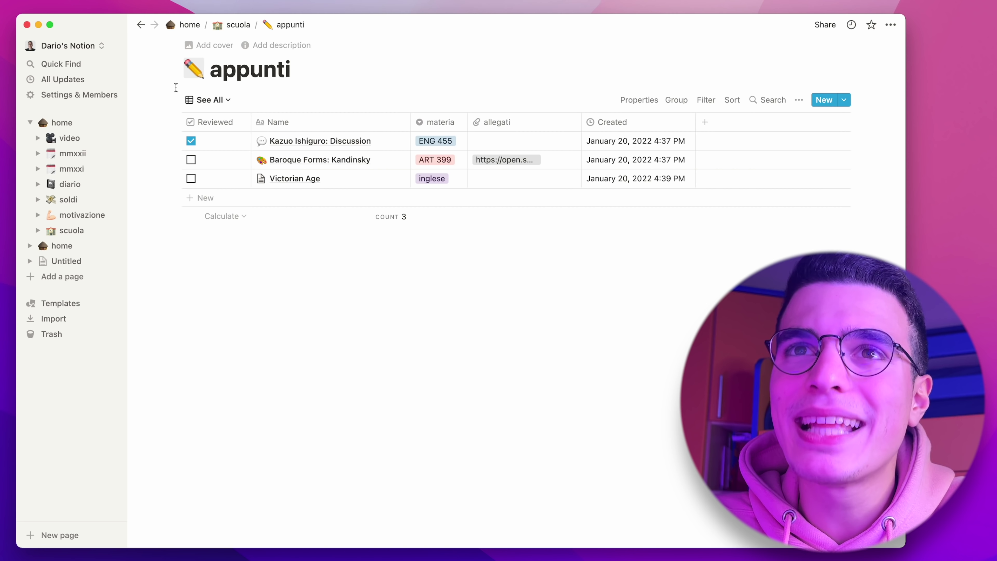
Open the video table from the home page and add a row titled "titolo del video".
{"action": "left_click", "coordinate": [61, 122]}
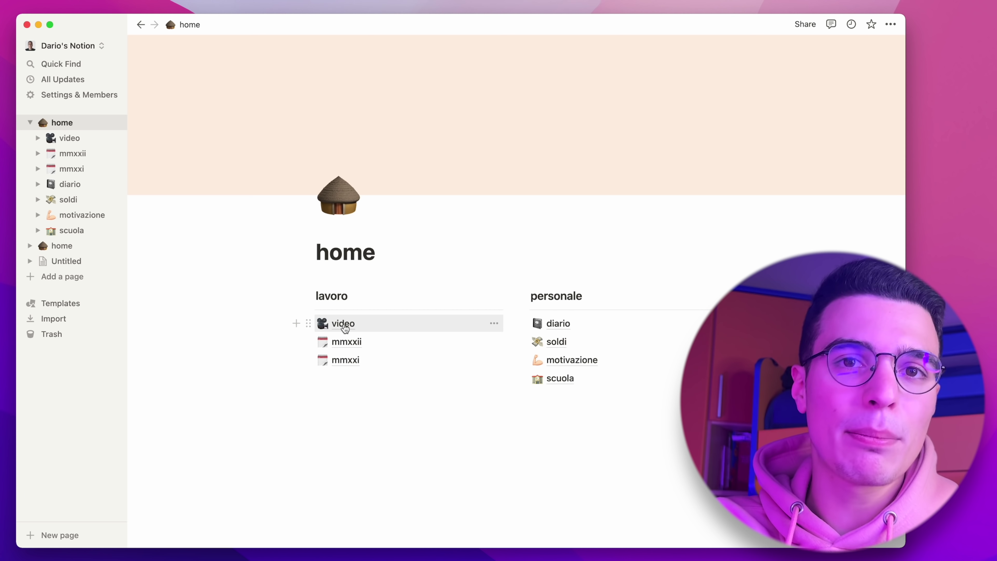
{"action": "left_click", "coordinate": [344, 326]}
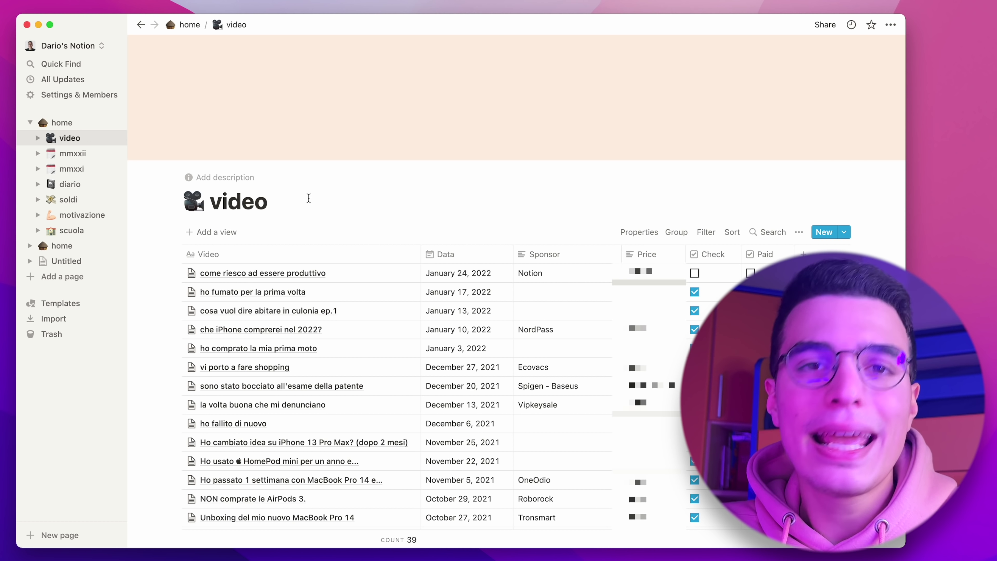
{"action": "left_click", "coordinate": [824, 232]}
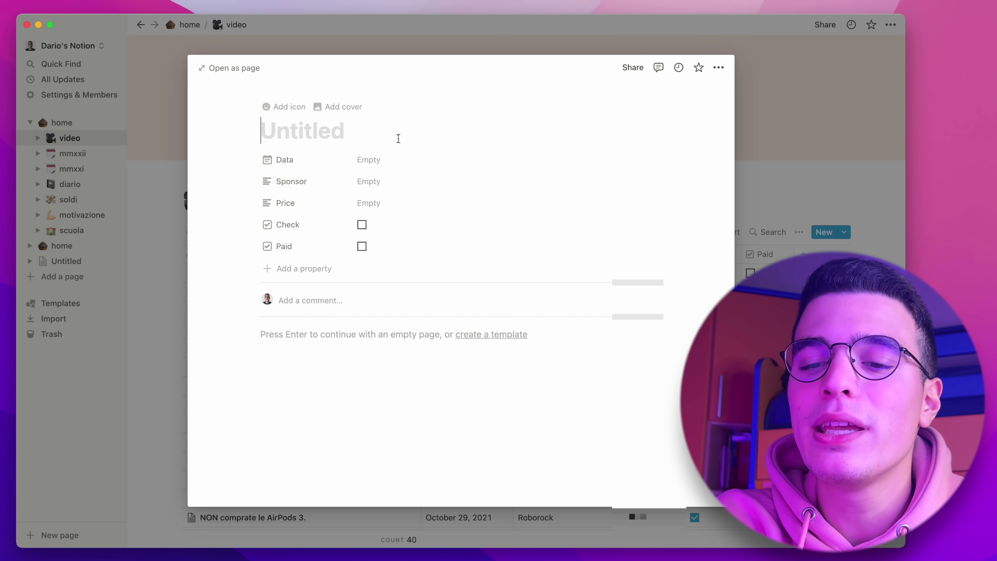
{"action": "type", "text": "titolo del video"}
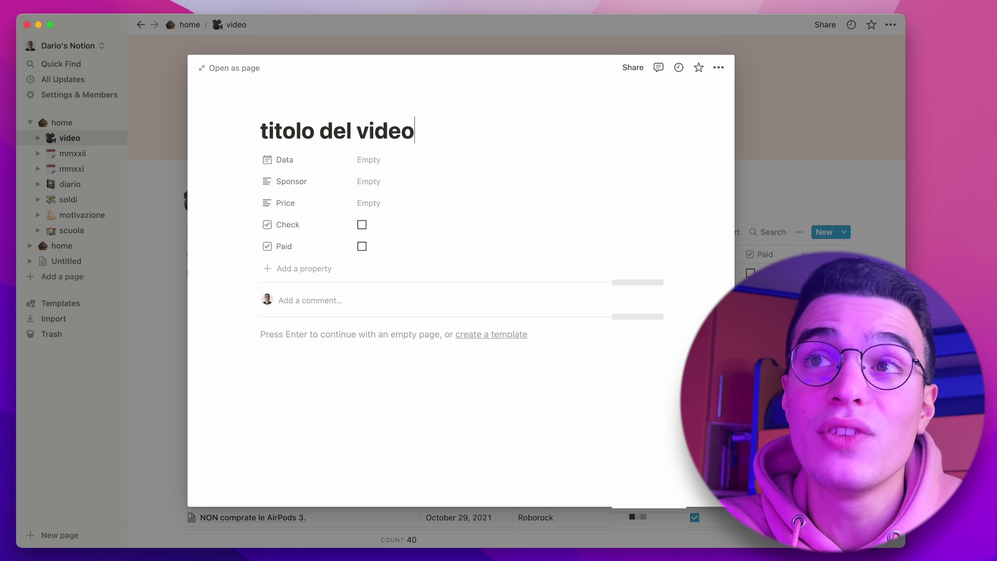
{"action": "key", "text": "Escape"}
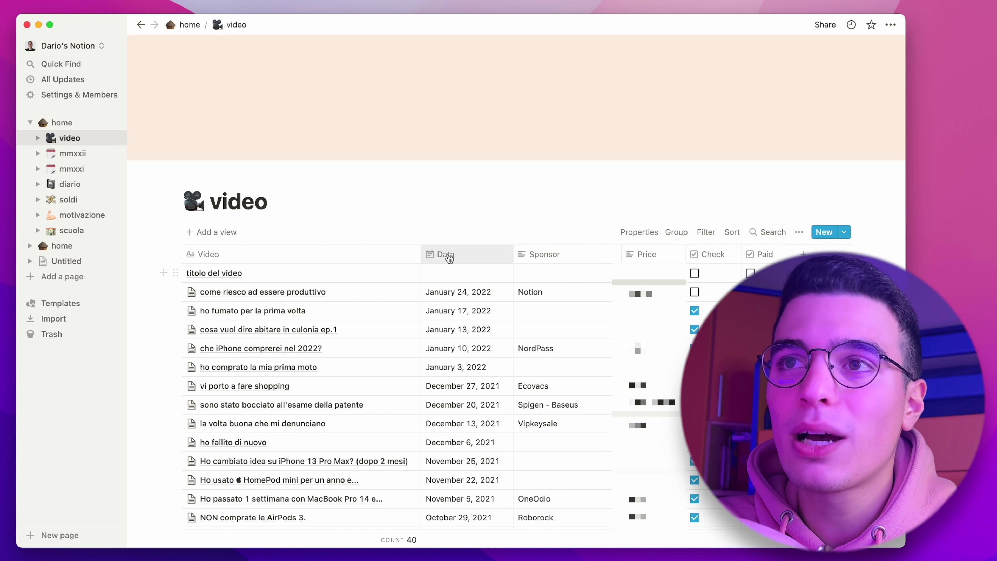
Review the property types available for the Data column of the video table and keep Date.
{"action": "left_click", "coordinate": [447, 255]}
{"action": "left_click", "coordinate": [450, 316]}
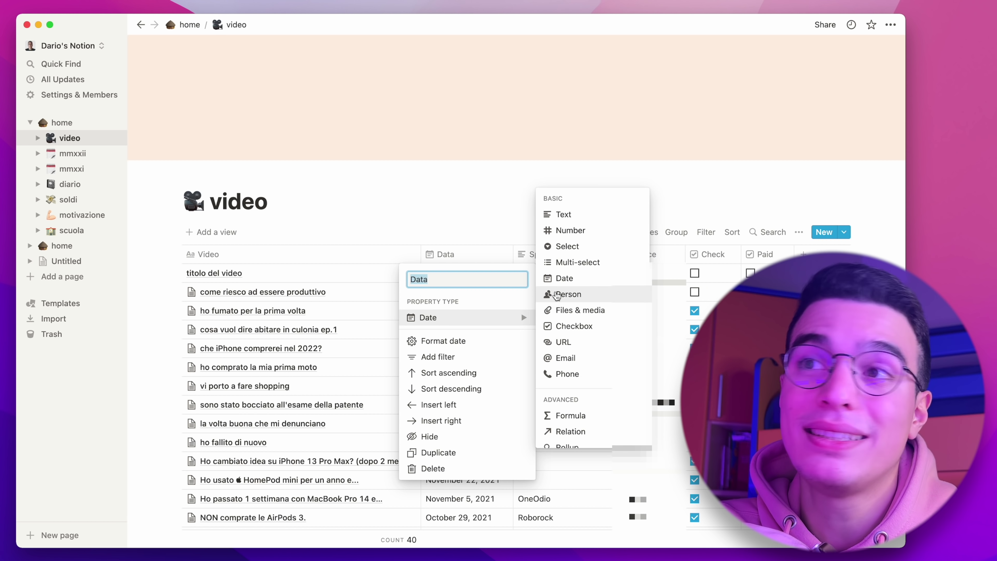
{"action": "left_click", "coordinate": [371, 281]}
Set the Data value of the "titolo del video" row to January 27, 2022.
{"action": "left_click", "coordinate": [456, 277]}
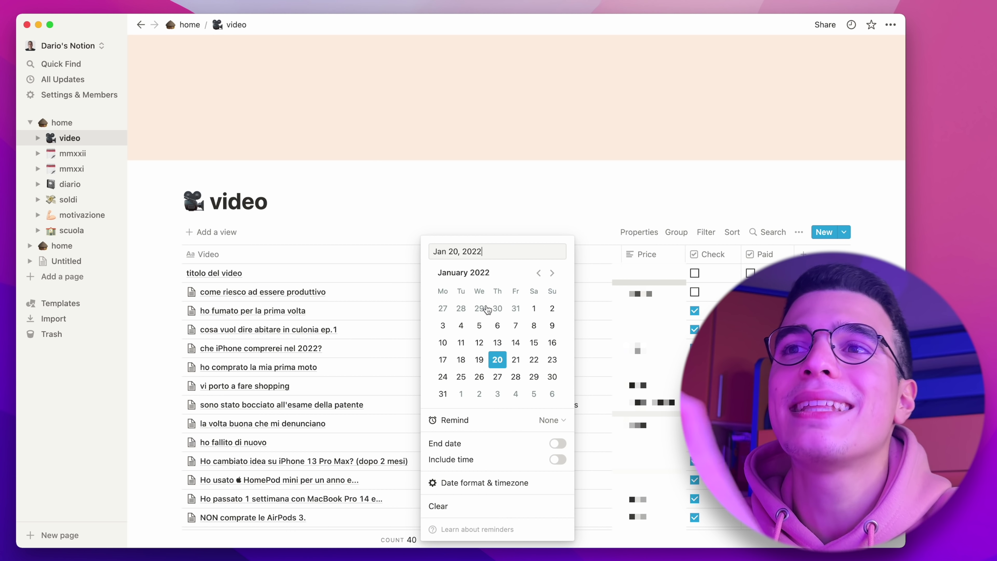
{"action": "left_click", "coordinate": [497, 378]}
{"action": "key", "text": "Escape"}
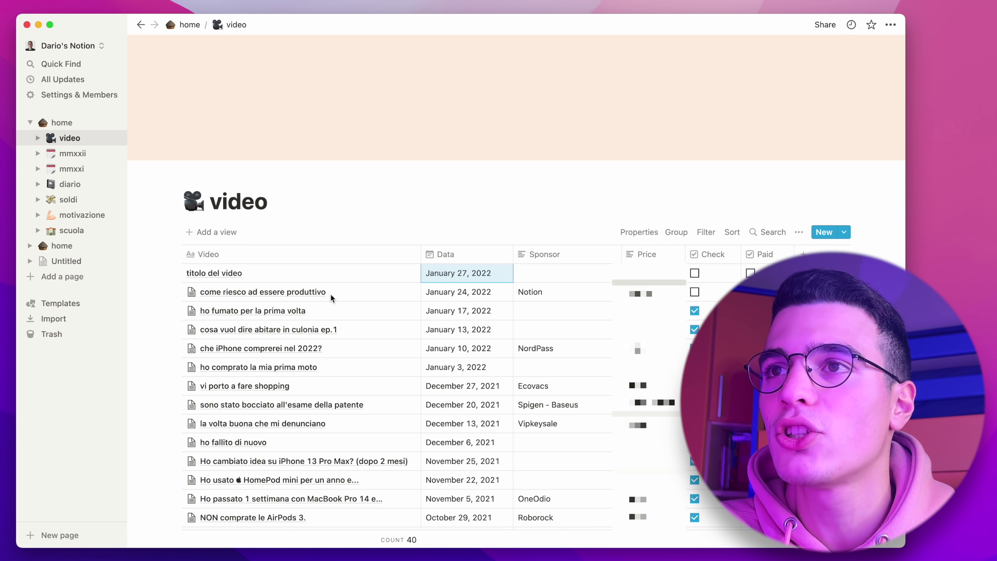
Enter "iegnoisngeoisg" as the Sponsor and "938u6093" as the Price of the "titolo del video" row.
{"action": "left_click", "coordinate": [550, 273]}
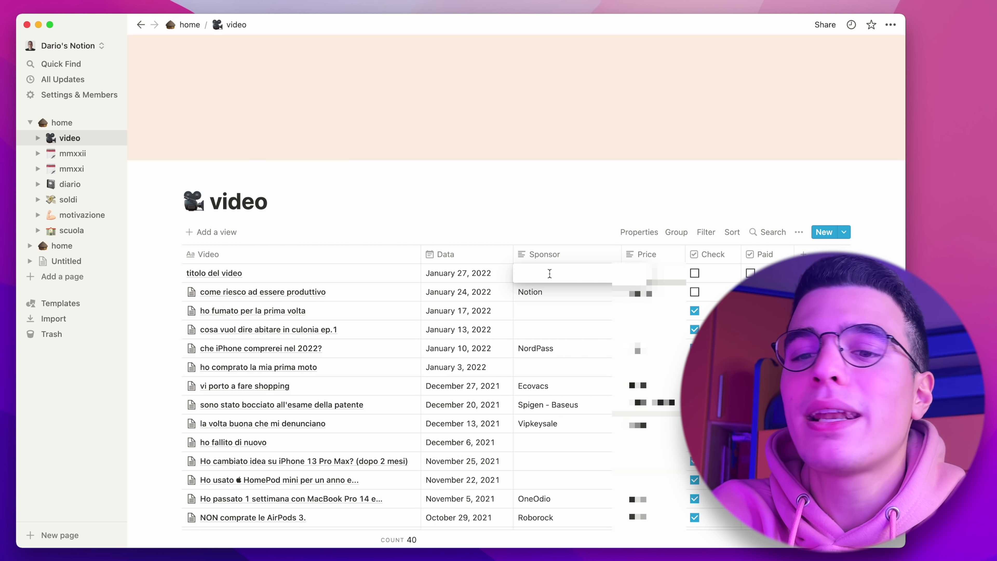
{"action": "type", "text": "iegnoisngeoisg"}
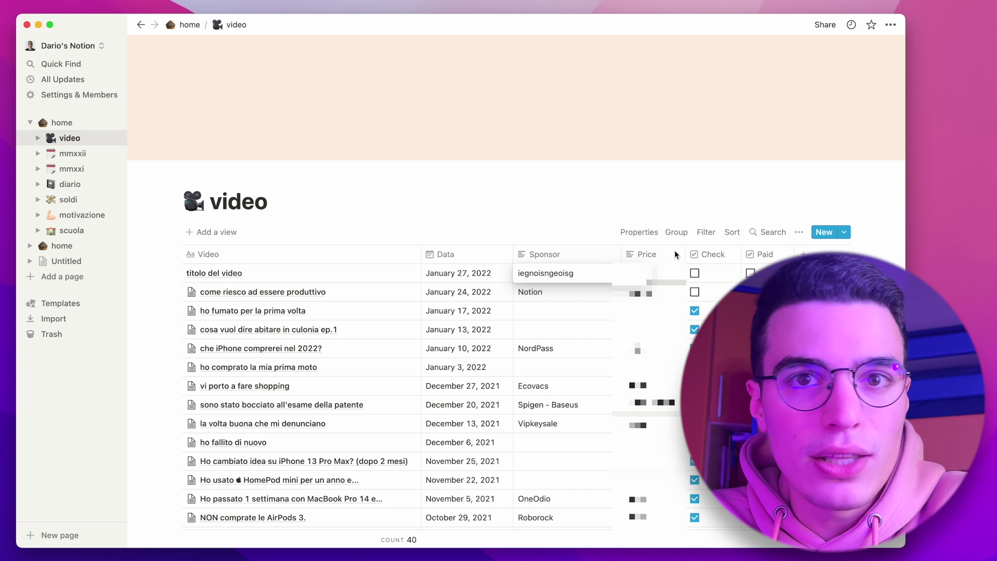
{"action": "left_click", "coordinate": [652, 273]}
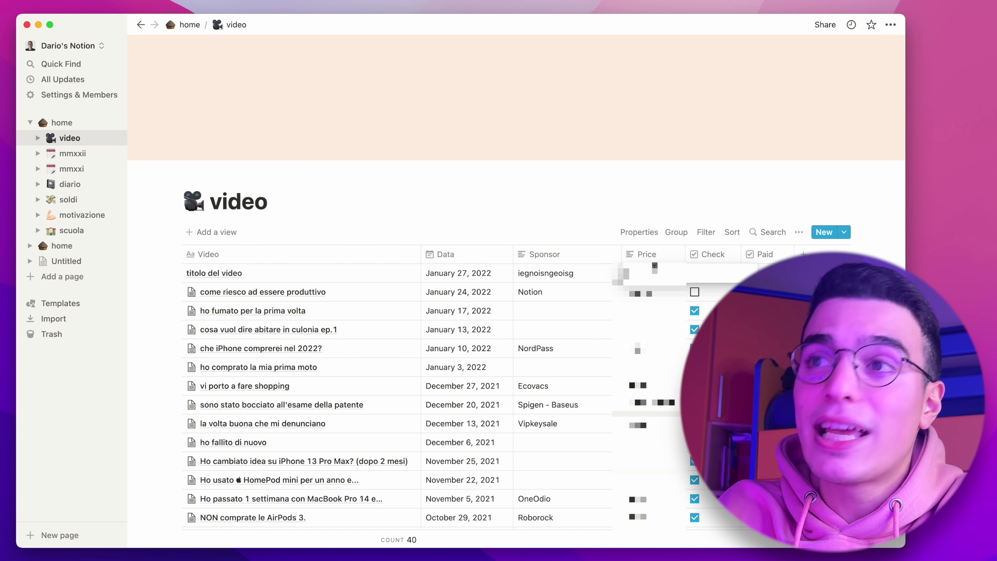
{"action": "left_click", "coordinate": [605, 268]}
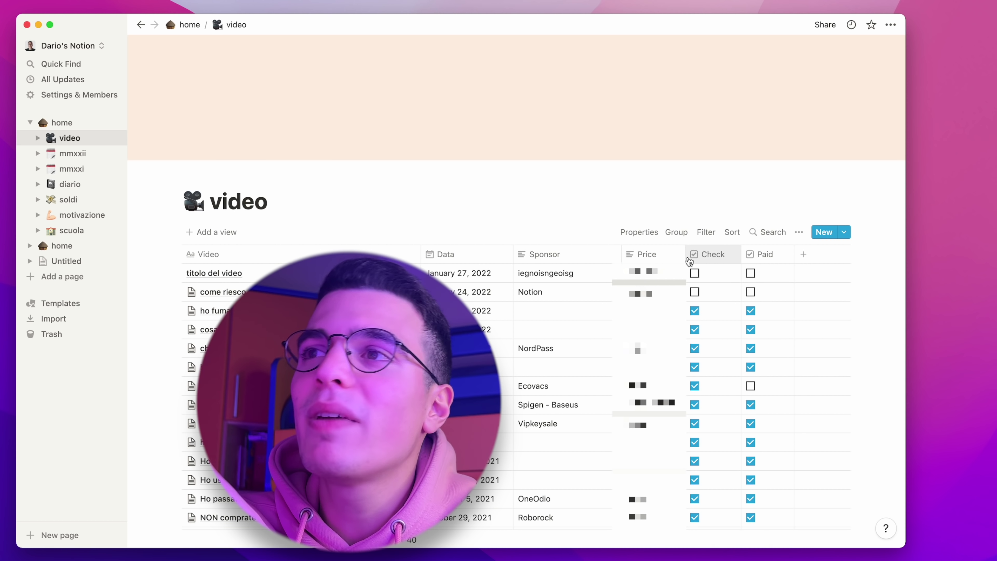
Review the property types available for the Check column of the video table and keep Checkbox.
{"action": "left_click", "coordinate": [713, 254]}
{"action": "left_click", "coordinate": [772, 253]}
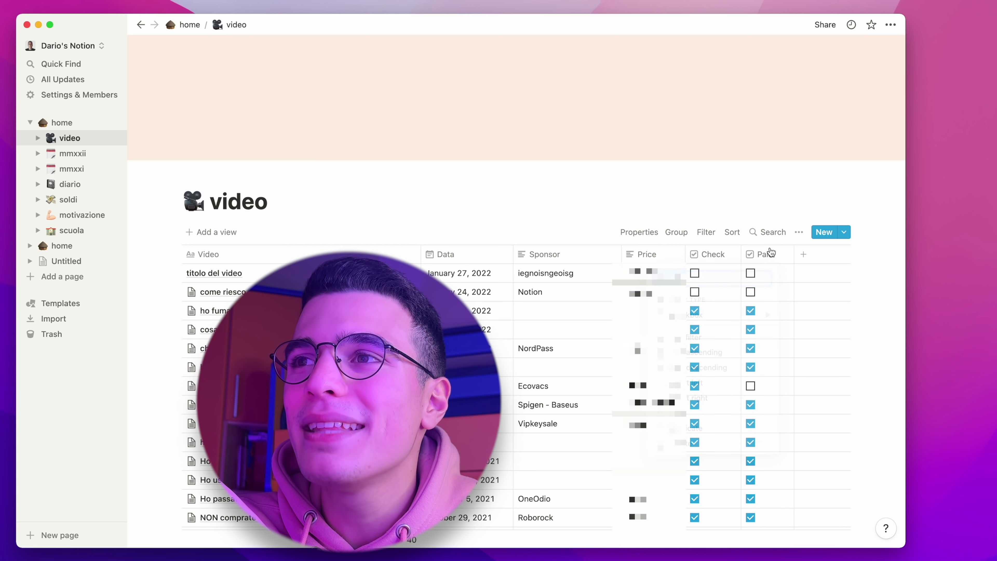
{"action": "left_click", "coordinate": [726, 253]}
{"action": "left_click", "coordinate": [712, 318]}
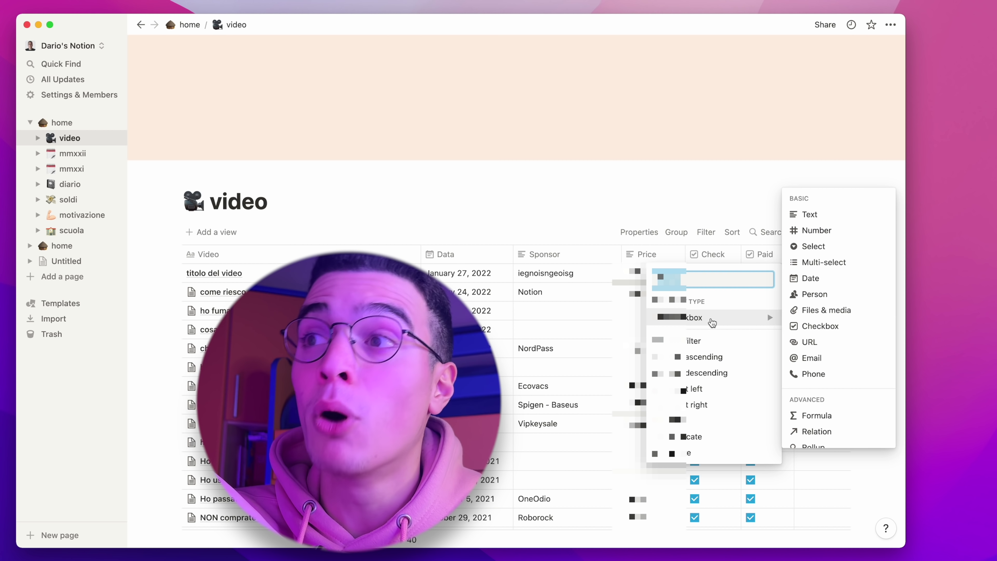
{"action": "left_click", "coordinate": [697, 274]}
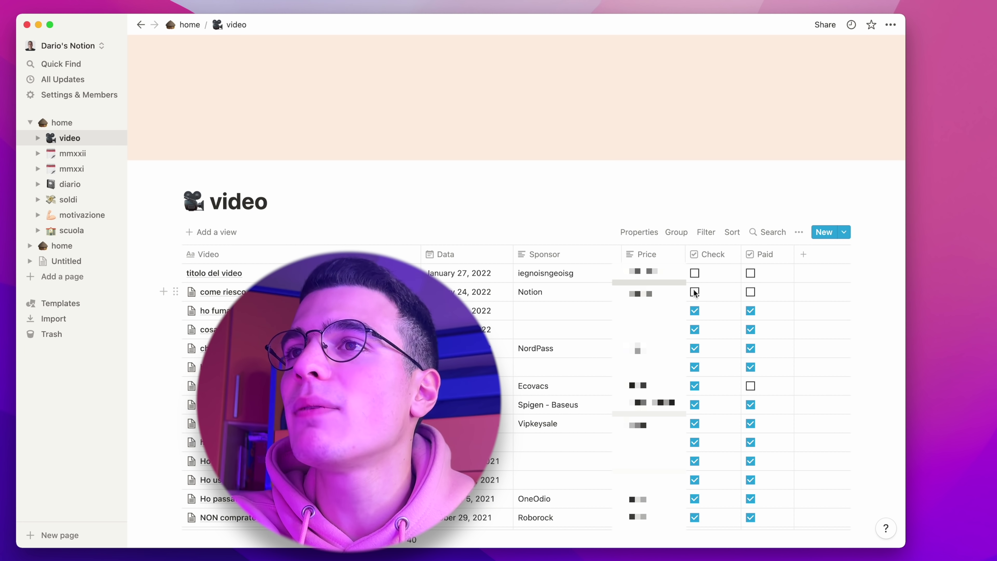
Mark the "titolo del video" row as both Check and Paid.
{"action": "left_click", "coordinate": [695, 273]}
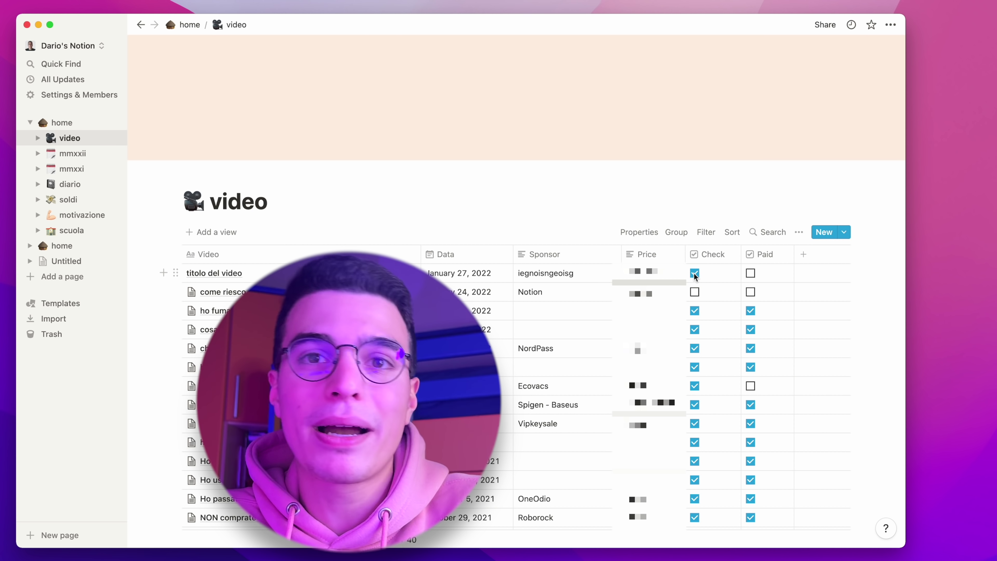
{"action": "left_click", "coordinate": [750, 274]}
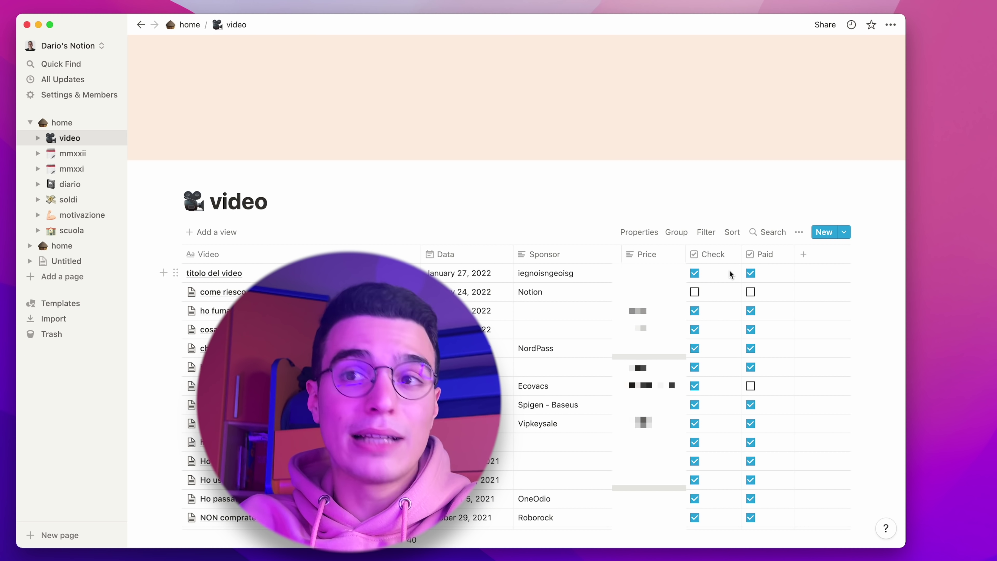
Open the "titolo del video" row as a page and write "gjeunsugenosgineosigneoisgneo" and "gelsegiensl" on separate lines in its body.
{"action": "mouse_move", "coordinate": [414, 277]}
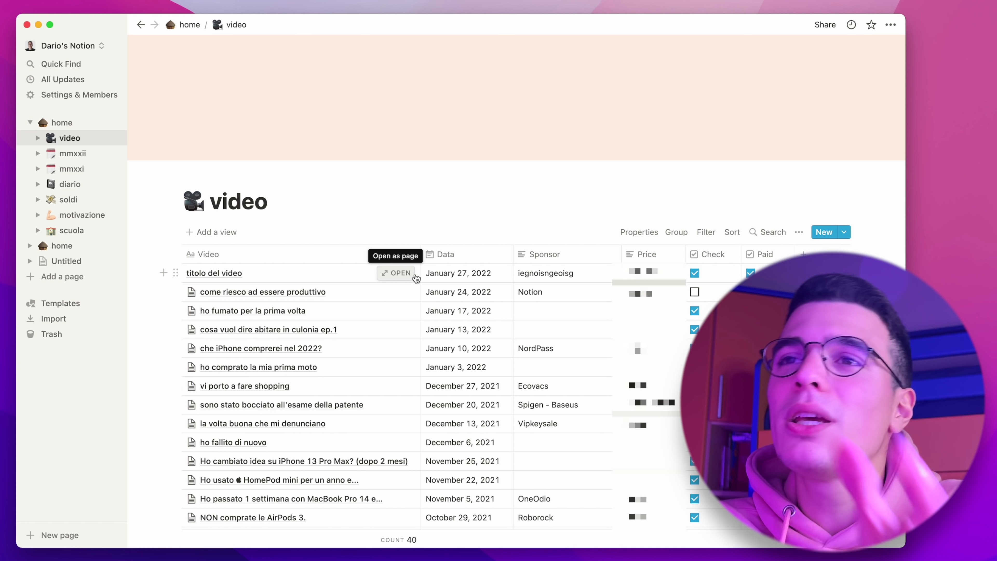
{"action": "left_click", "coordinate": [396, 273]}
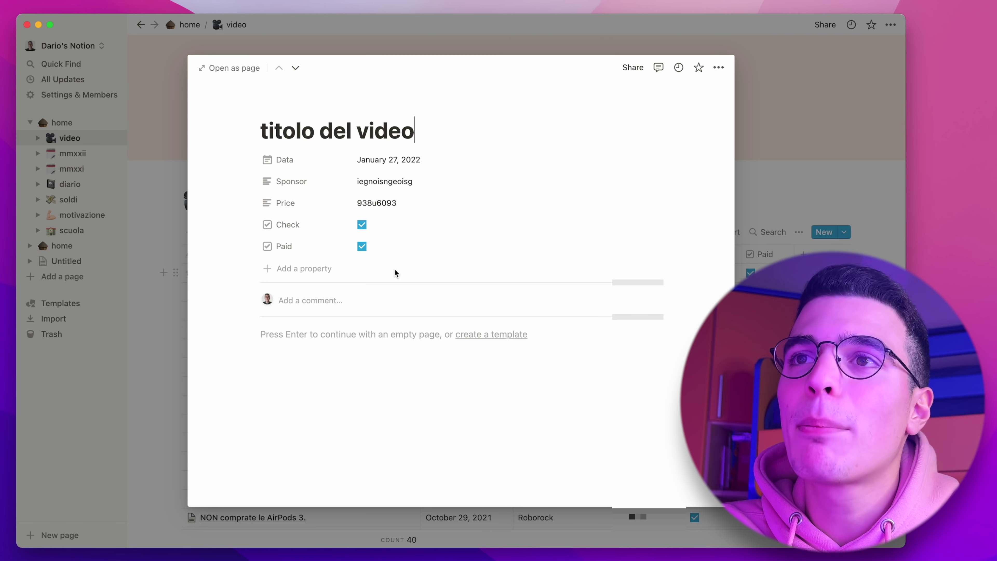
{"action": "key", "text": "Return"}
{"action": "type", "text": "gjeunsugenosgineosigne"}
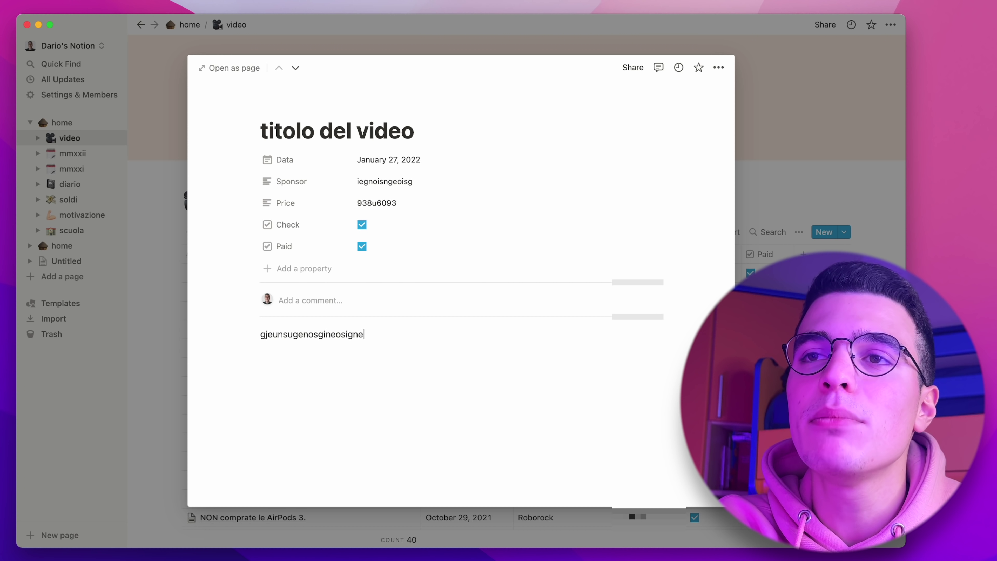
{"action": "type", "text": "oisgneo"}
{"action": "key", "text": "Return"}
{"action": "type", "text": "gelsegiensl"}
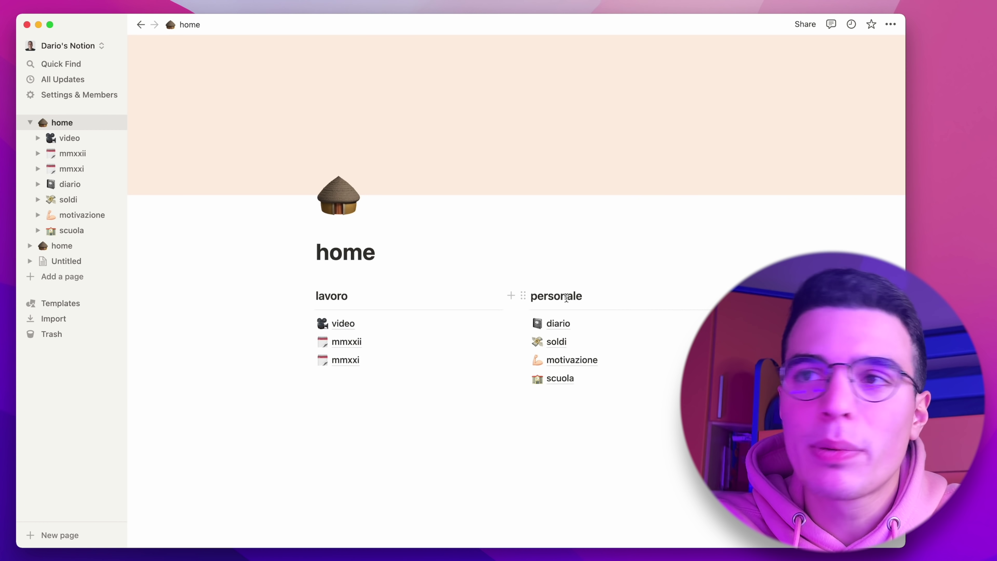
Open the soldi table from the home page and examine the property settings of its mese and guadagni columns.
{"action": "left_click", "coordinate": [558, 342]}
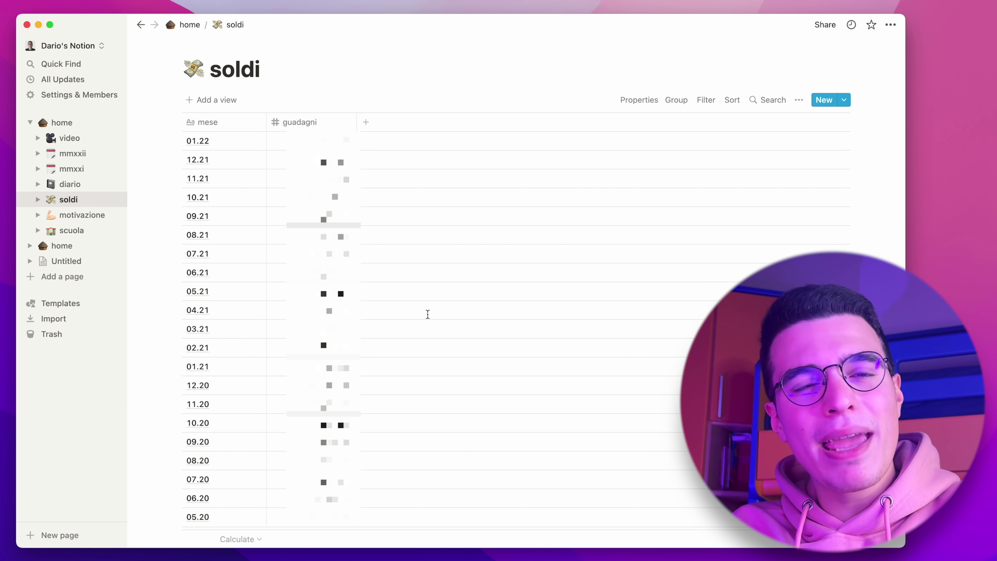
{"action": "left_click", "coordinate": [239, 121]}
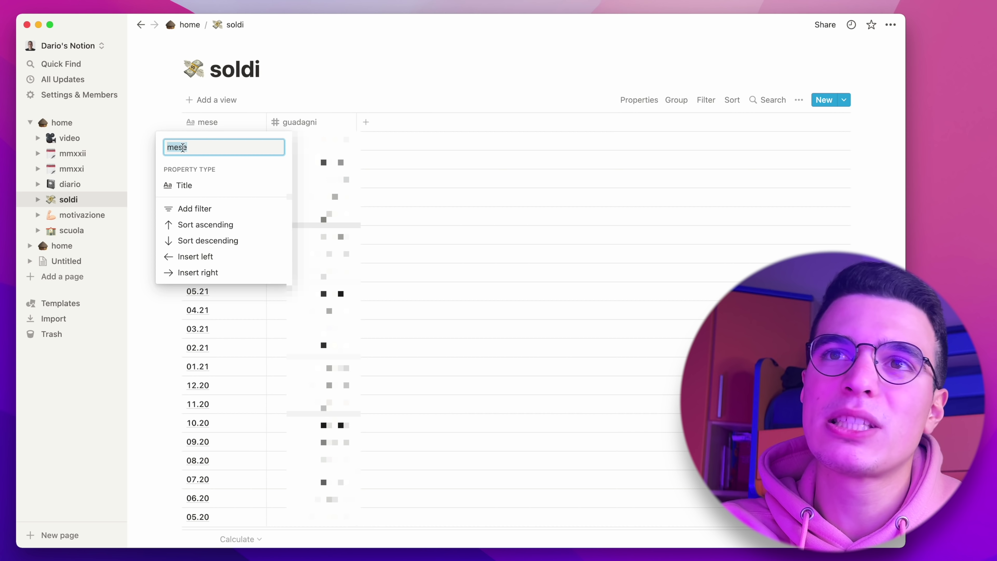
{"action": "left_click", "coordinate": [219, 126]}
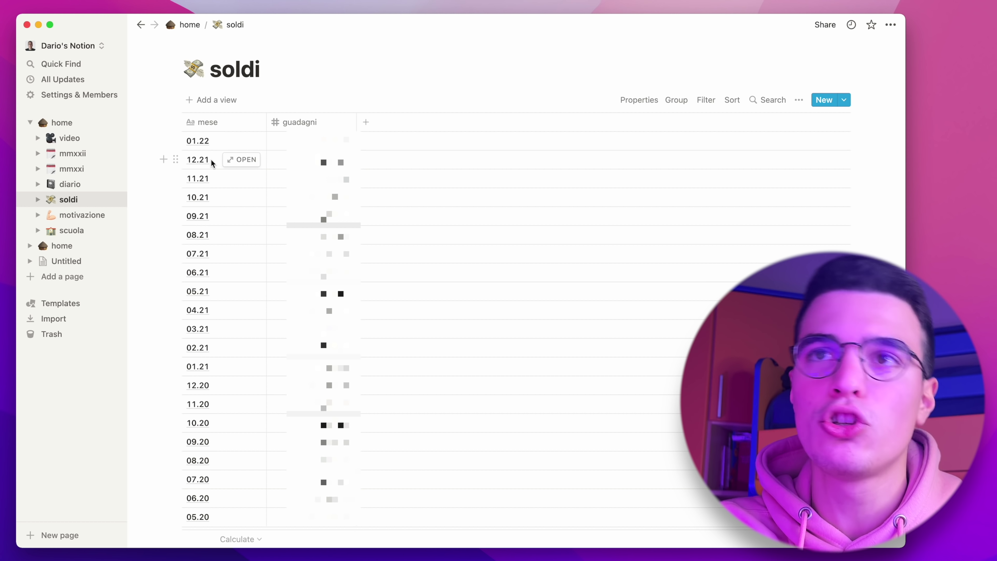
{"action": "left_click", "coordinate": [327, 123]}
{"action": "mouse_move", "coordinate": [281, 183]}
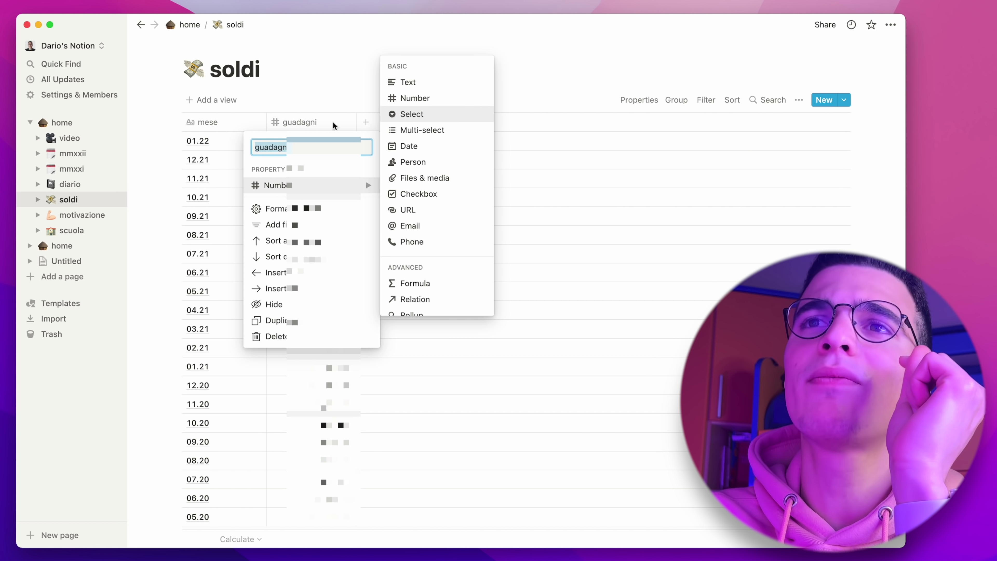
{"action": "left_click", "coordinate": [213, 147]}
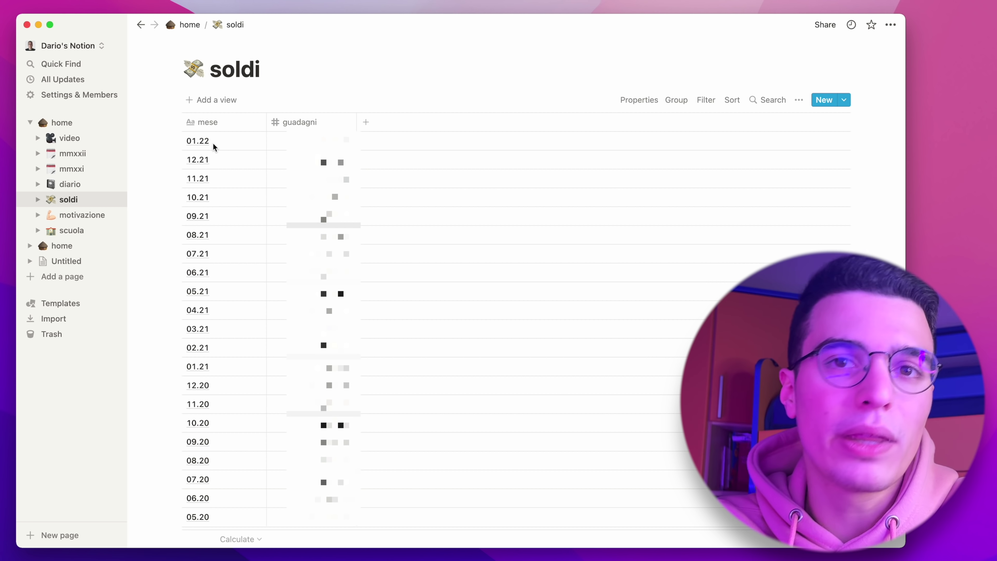
Calculate the Sum of the guadagni column in the table footer.
{"action": "scroll", "coordinate": [308, 443], "scroll_direction": "down", "scroll_amount": 3}
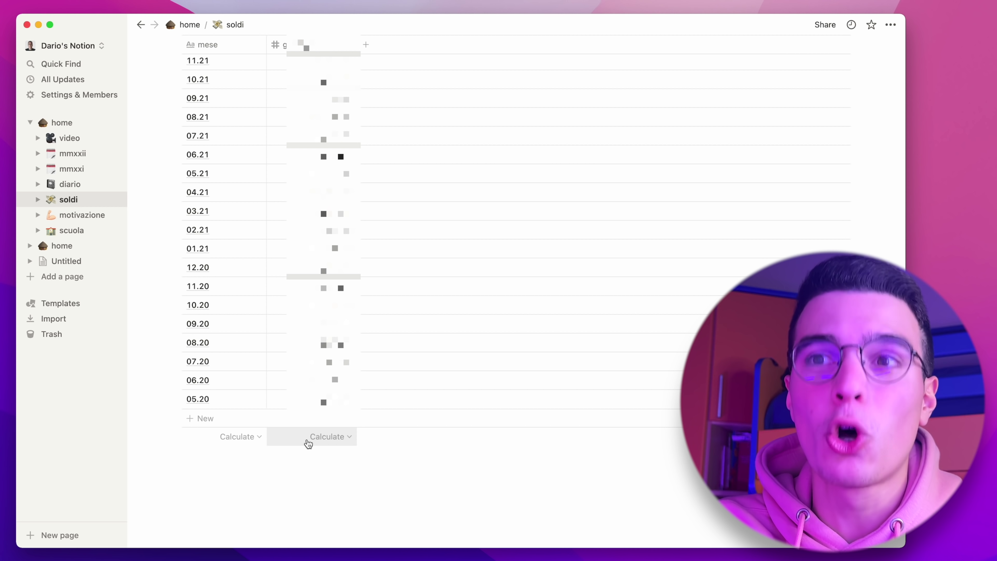
{"action": "left_click", "coordinate": [335, 437]}
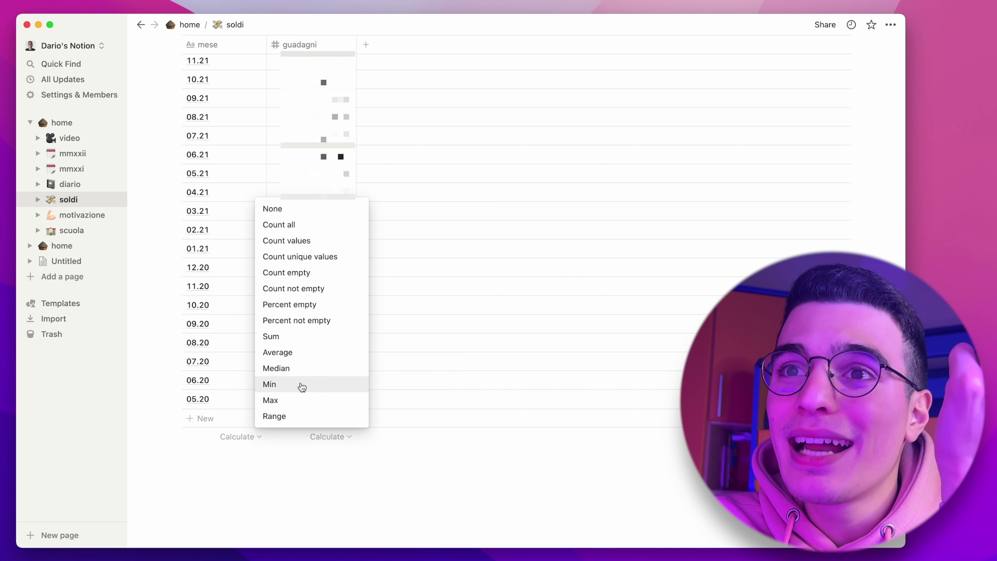
{"action": "left_click", "coordinate": [308, 343]}
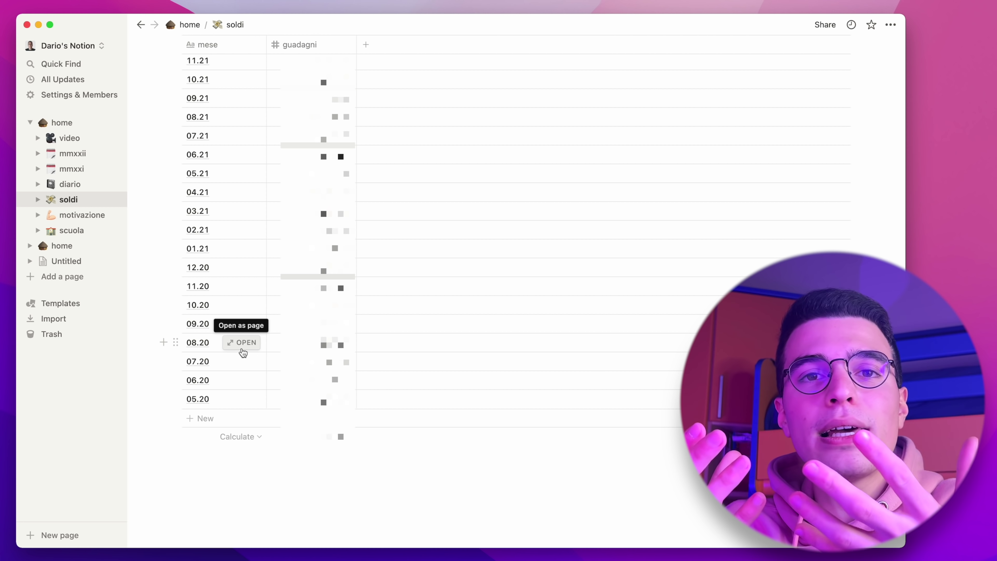
Set the footer calculation of the guadagni column to Average.
{"action": "scroll", "coordinate": [275, 392], "scroll_direction": "up", "scroll_amount": 1}
{"action": "left_click", "coordinate": [324, 465]}
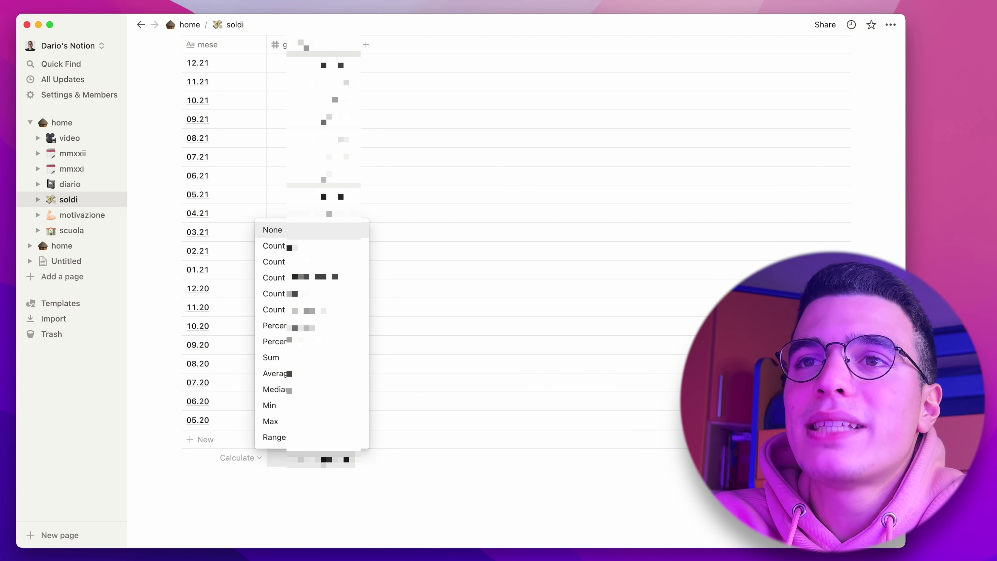
{"action": "left_click", "coordinate": [290, 373]}
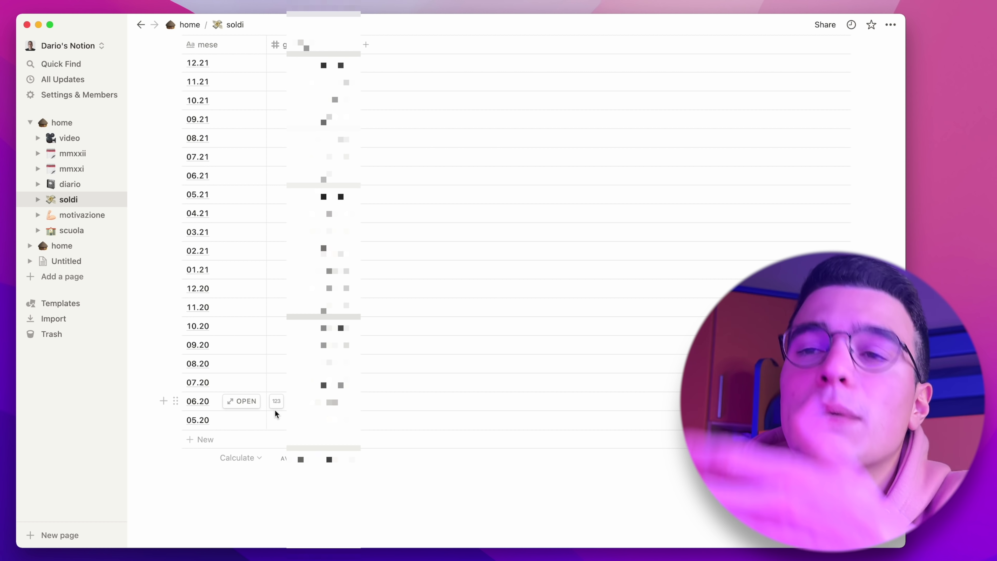
{"action": "scroll", "coordinate": [275, 412], "scroll_direction": "up", "scroll_amount": 2}
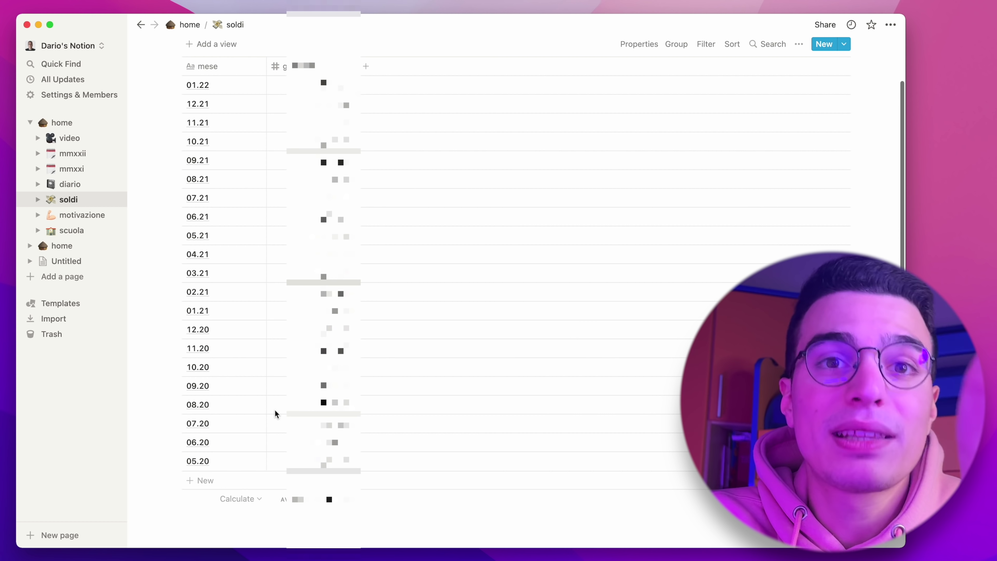
{"action": "scroll", "coordinate": [274, 409], "scroll_direction": "up", "scroll_amount": 3}
Return to the home page and open the mmxxii page under lavoro.
{"action": "key", "text": "super+bracketleft"}
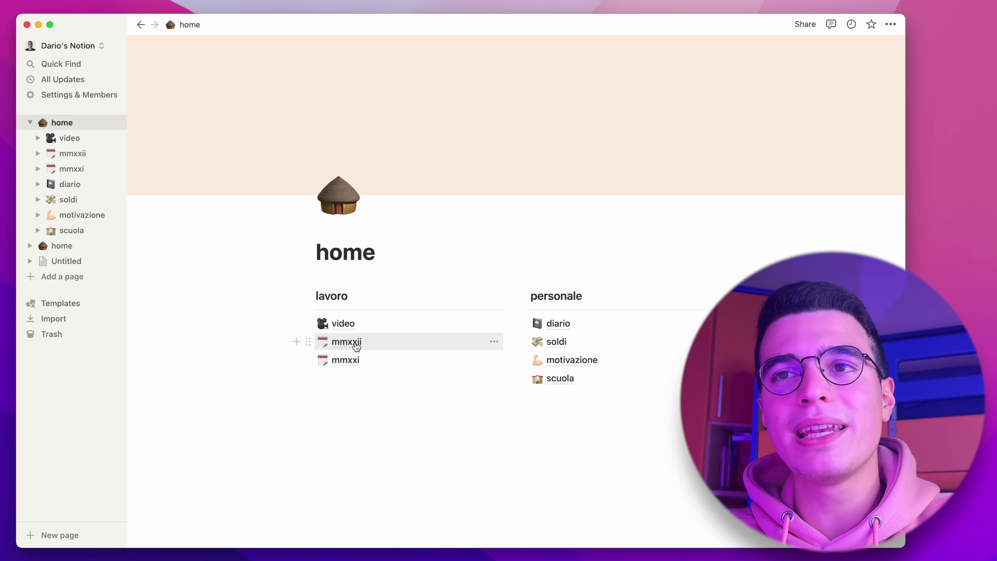
{"action": "left_click", "coordinate": [355, 343]}
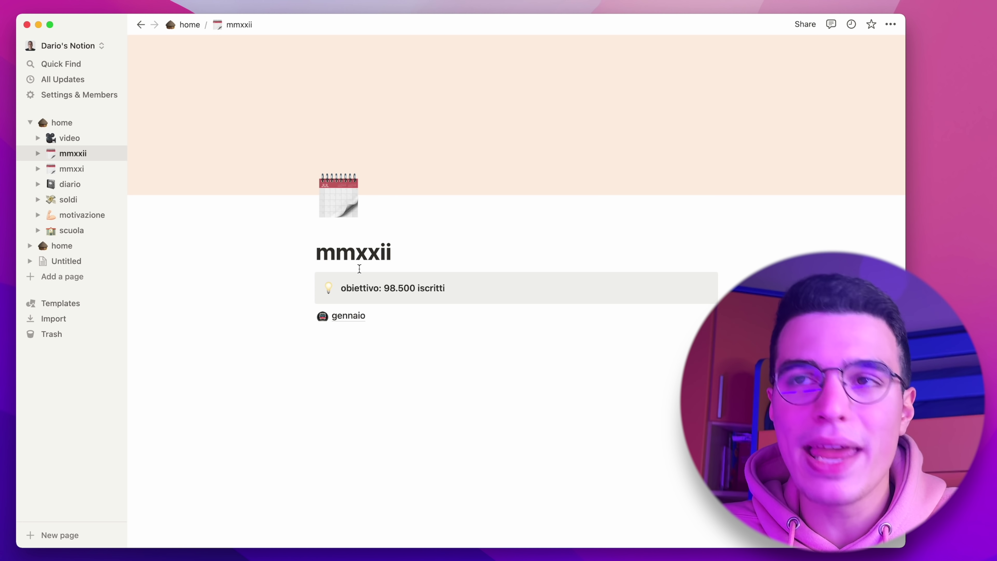
Add a green callout with a flexed-biceps icon below the gennaio page link and write "gesgesgesg" in it.
{"action": "left_click", "coordinate": [350, 335]}
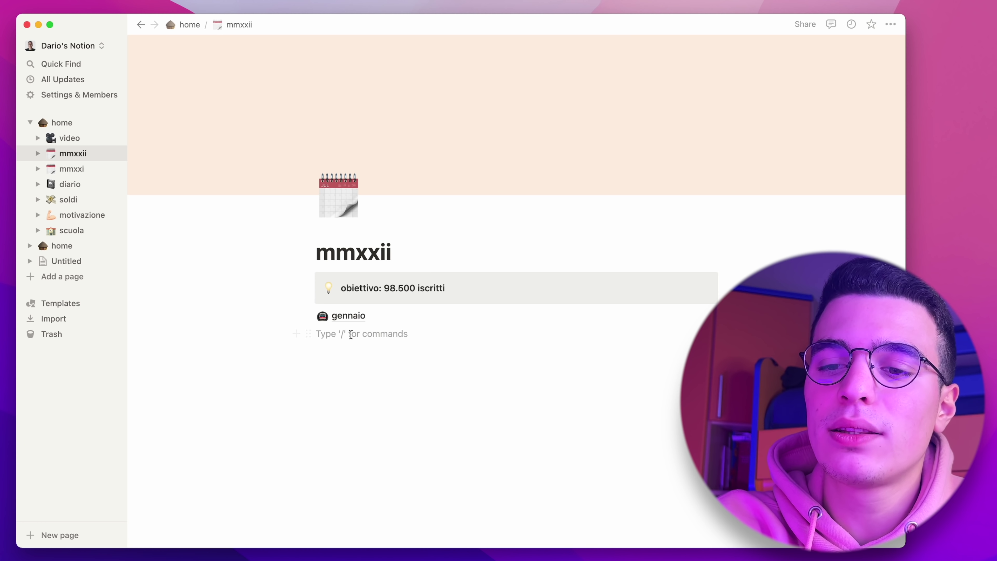
{"action": "type", "text": "/callout"}
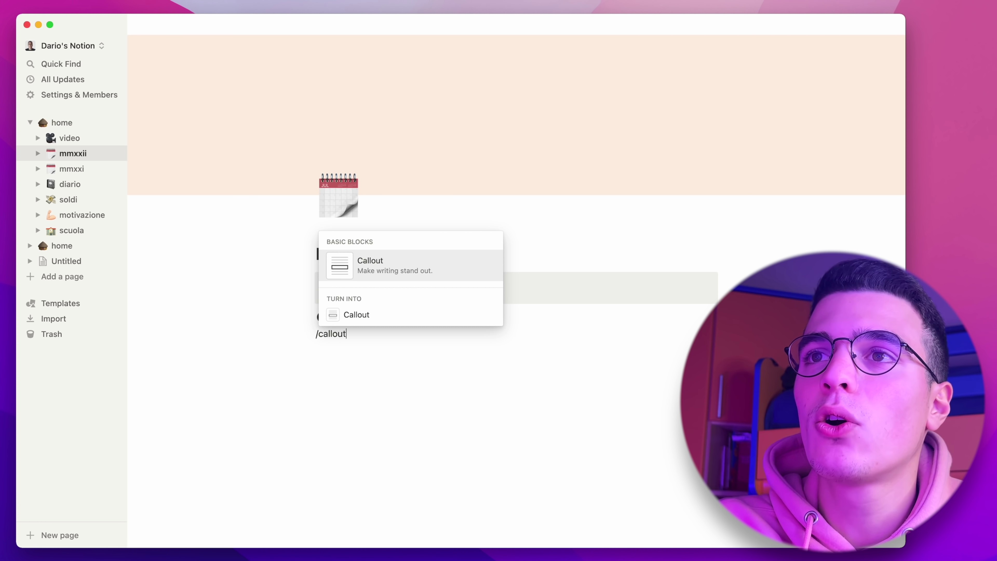
{"action": "left_click", "coordinate": [409, 259]}
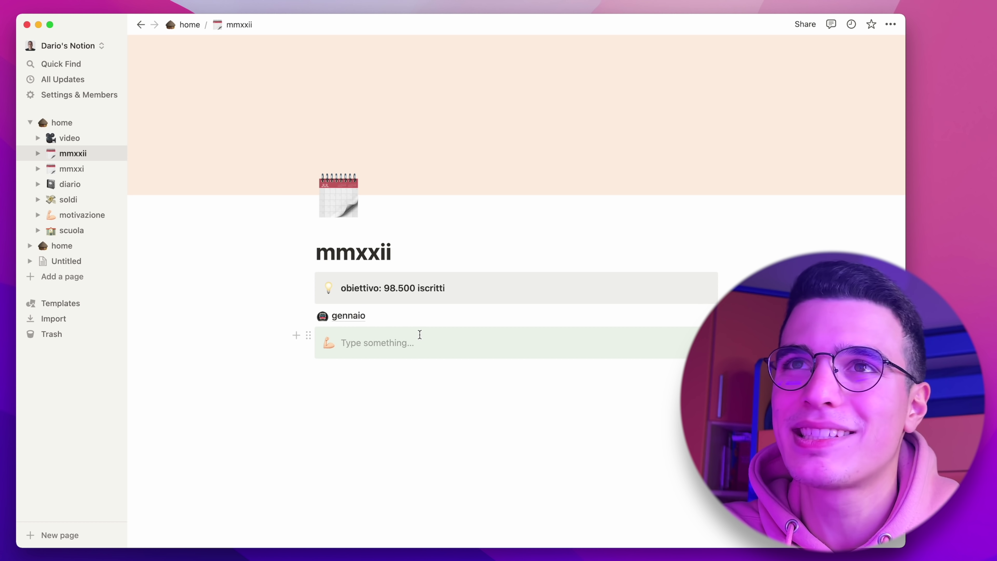
{"action": "type", "text": "gesgesgesg"}
Delete the "gesgesgesg" callout from the mmxxii page.
{"action": "left_click_drag", "start_coordinate": [386, 341], "coordinate": [347, 339]}
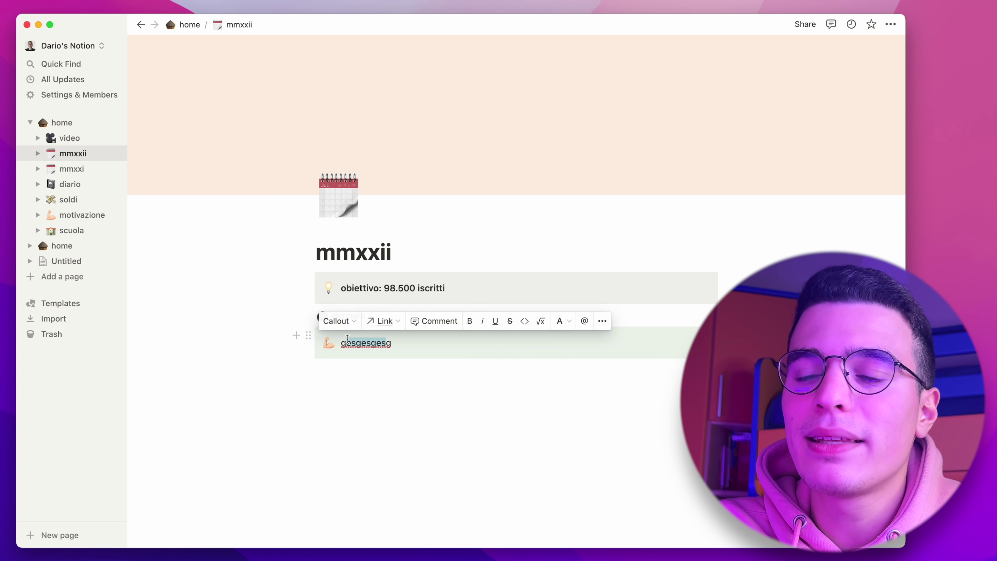
{"action": "left_click", "coordinate": [287, 347]}
{"action": "key", "text": "Escape"}
{"action": "key", "text": "BackSpace"}
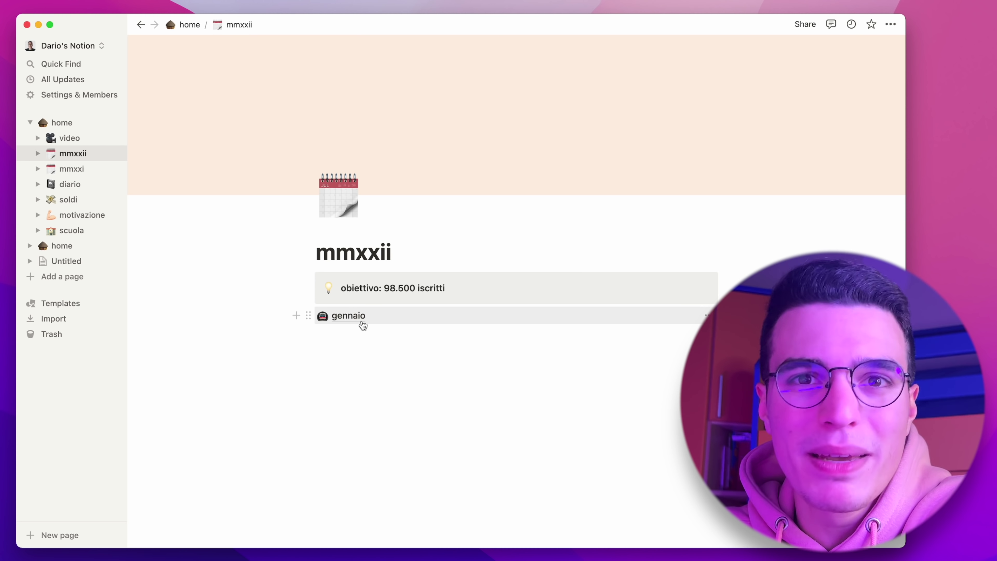
Open the gennaio page and look through its callouts and notes.
{"action": "left_click", "coordinate": [348, 316]}
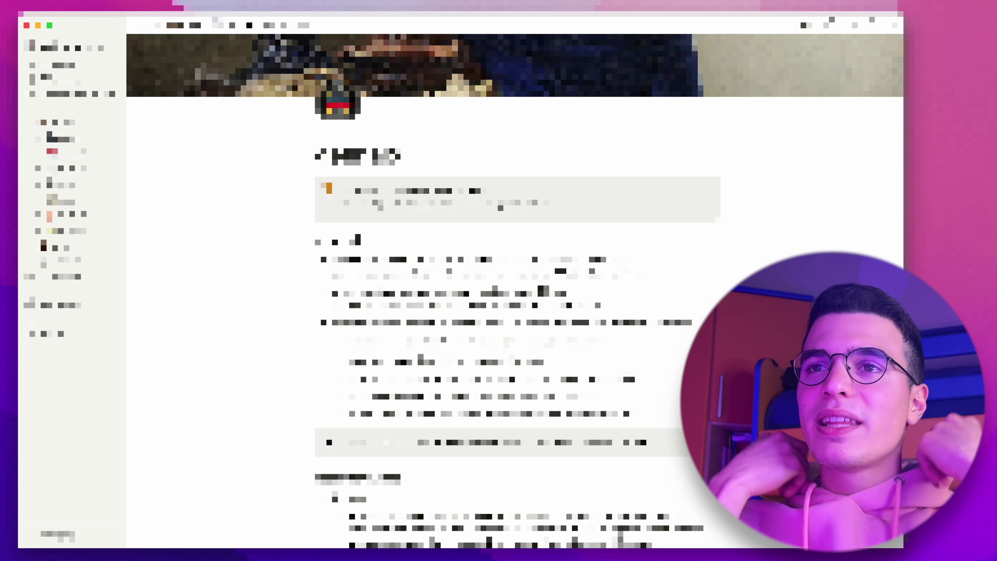
{"action": "scroll", "coordinate": [515, 291], "scroll_direction": "down", "scroll_amount": 3}
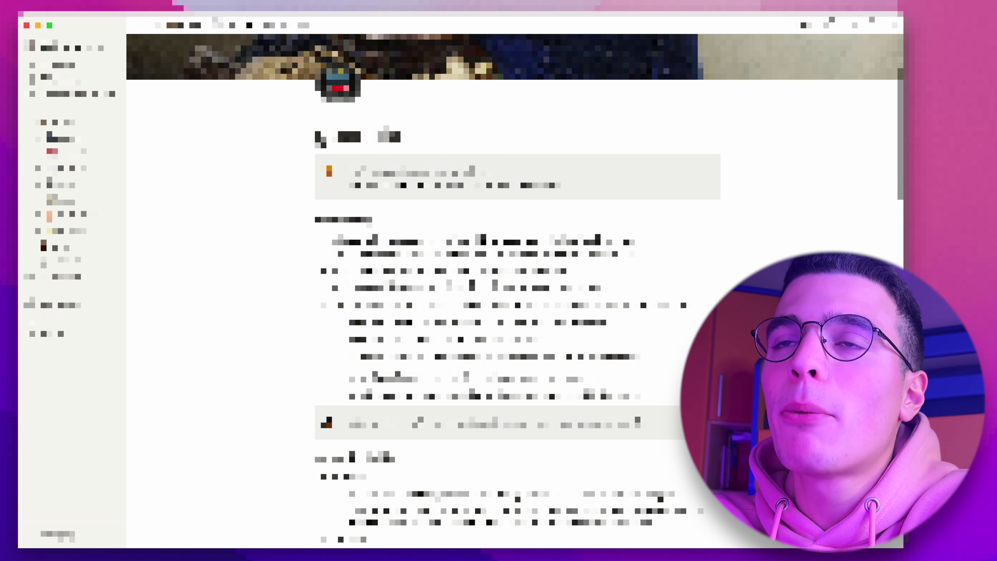
{"action": "scroll", "coordinate": [518, 291], "scroll_direction": "down", "scroll_amount": 2}
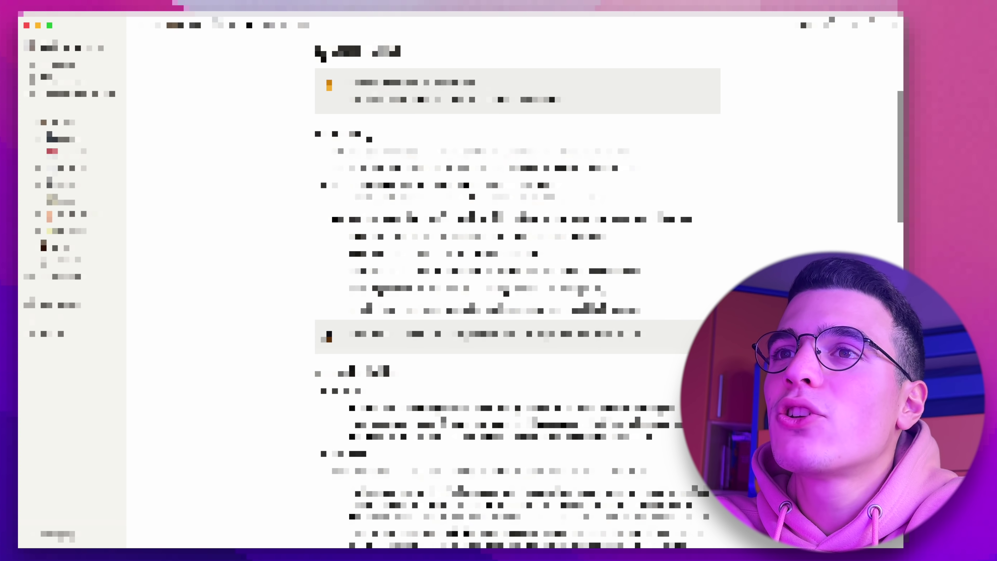
{"action": "scroll", "coordinate": [630, 234], "scroll_direction": "down", "scroll_amount": 2}
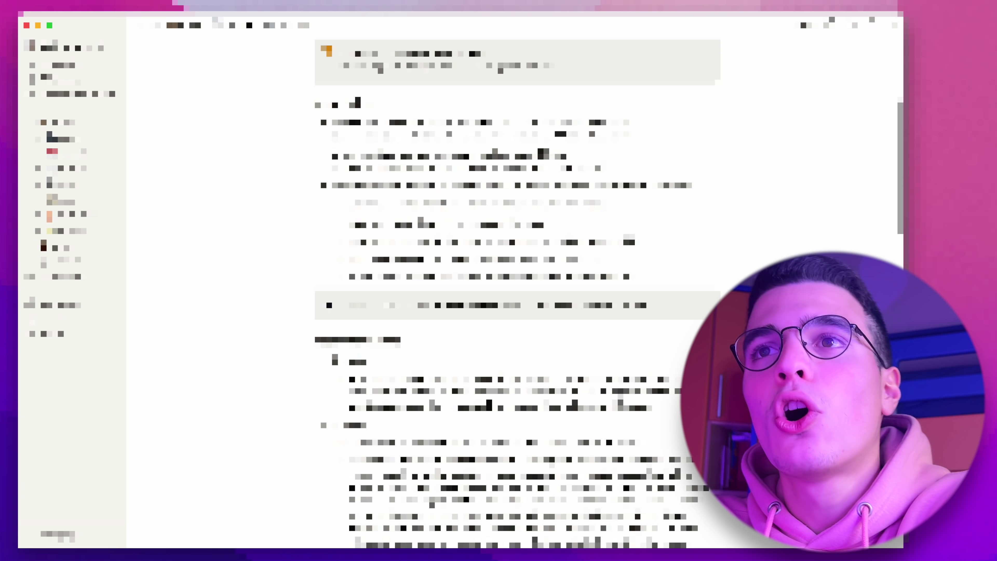
Examine the remaining callouts and bulleted notes further down the gennaio page.
{"action": "scroll", "coordinate": [630, 234], "scroll_direction": "down", "scroll_amount": 10}
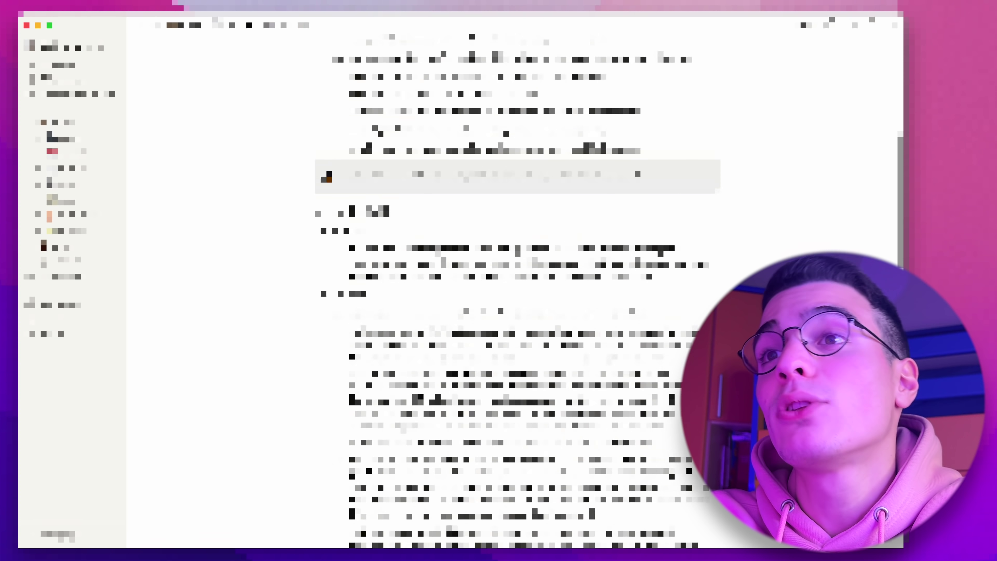
{"action": "scroll", "coordinate": [510, 275], "scroll_direction": "down", "scroll_amount": 8}
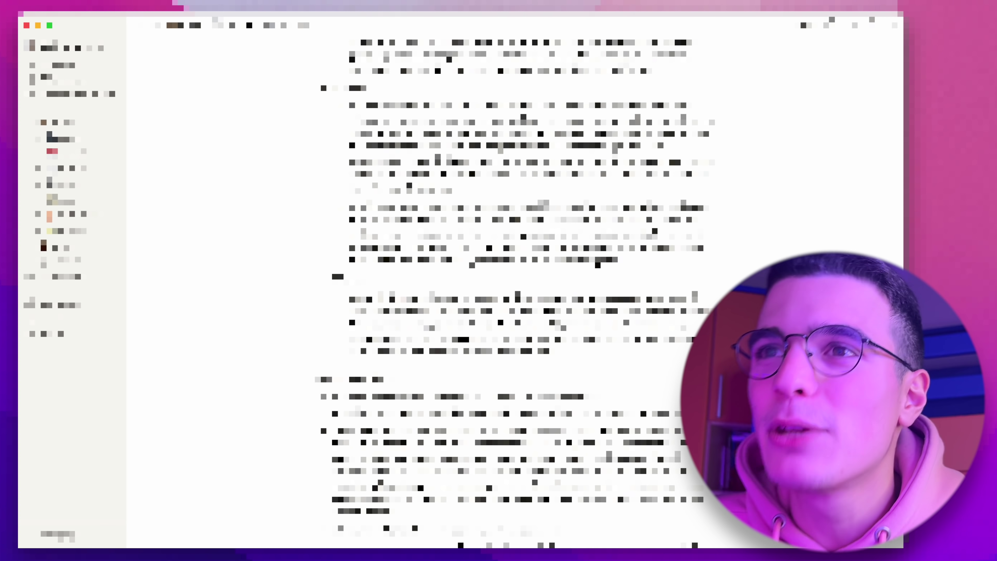
{"action": "scroll", "coordinate": [510, 275], "scroll_direction": "up", "scroll_amount": 10}
{"action": "scroll", "coordinate": [510, 275], "scroll_direction": "up", "scroll_amount": 10}
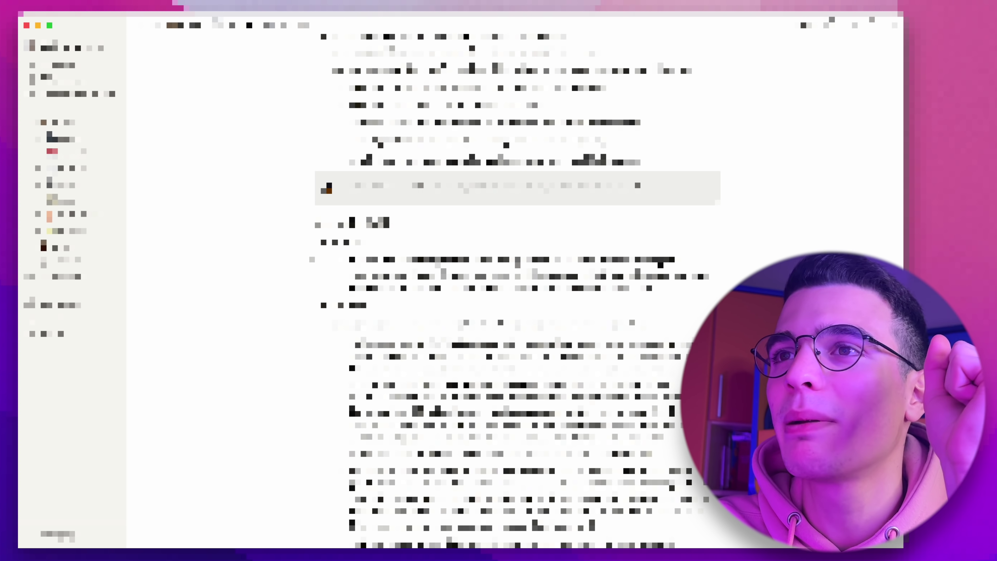
{"action": "scroll", "coordinate": [510, 275], "scroll_direction": "down", "scroll_amount": 3}
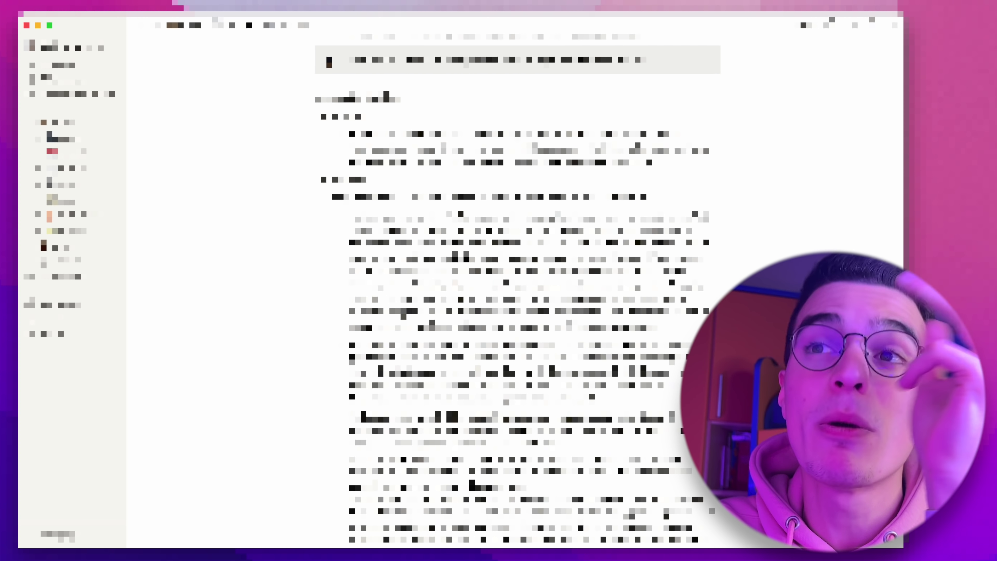
{"action": "scroll", "coordinate": [510, 275], "scroll_direction": "down", "scroll_amount": 10}
{"action": "scroll", "coordinate": [511, 275], "scroll_direction": "down", "scroll_amount": 10}
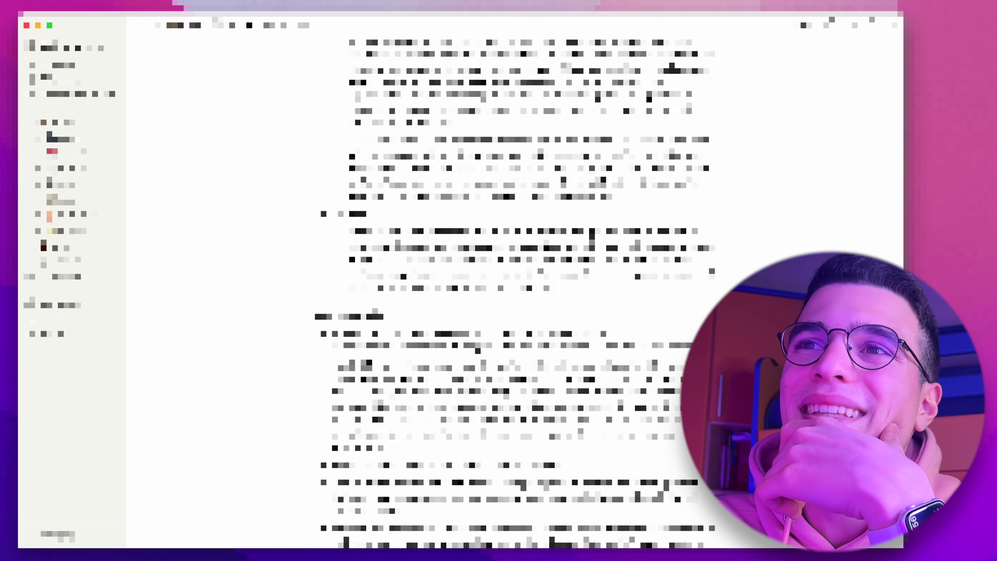
{"action": "scroll", "coordinate": [511, 275], "scroll_direction": "up", "scroll_amount": 20}
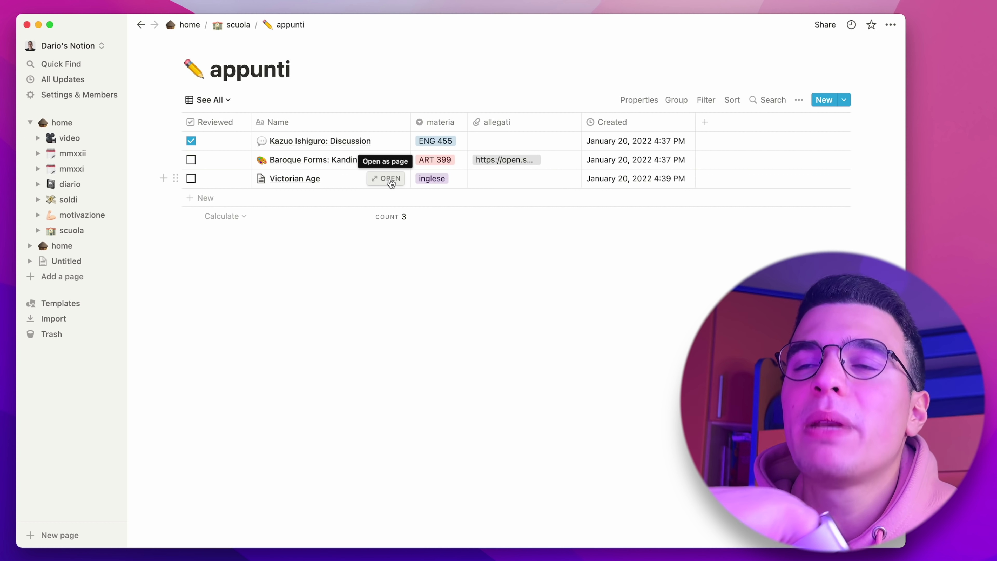
Share the Victorian Age note from appunti to the web with its link copied, and review the published page in Safari.
{"action": "left_click", "coordinate": [400, 182]}
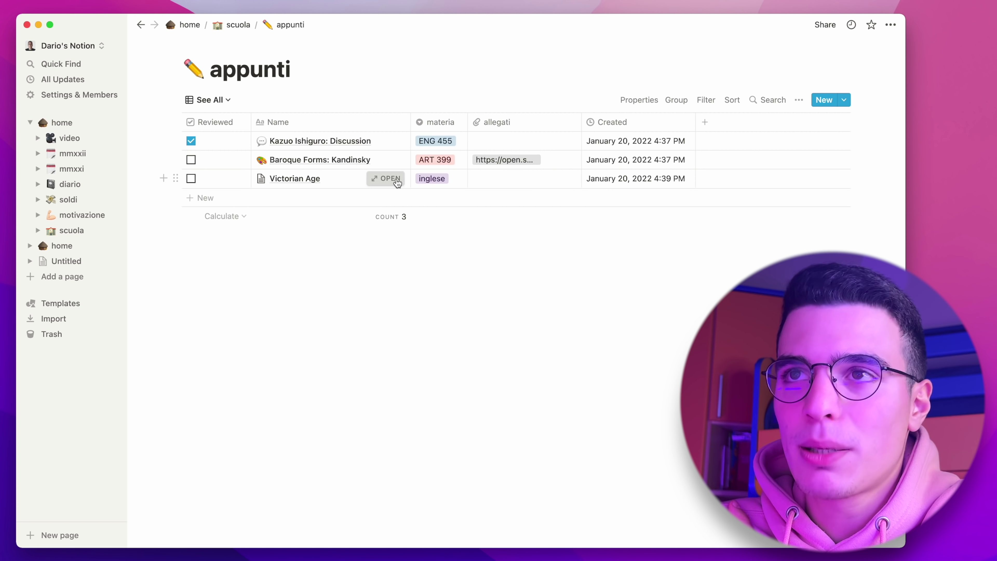
{"action": "left_click", "coordinate": [632, 68]}
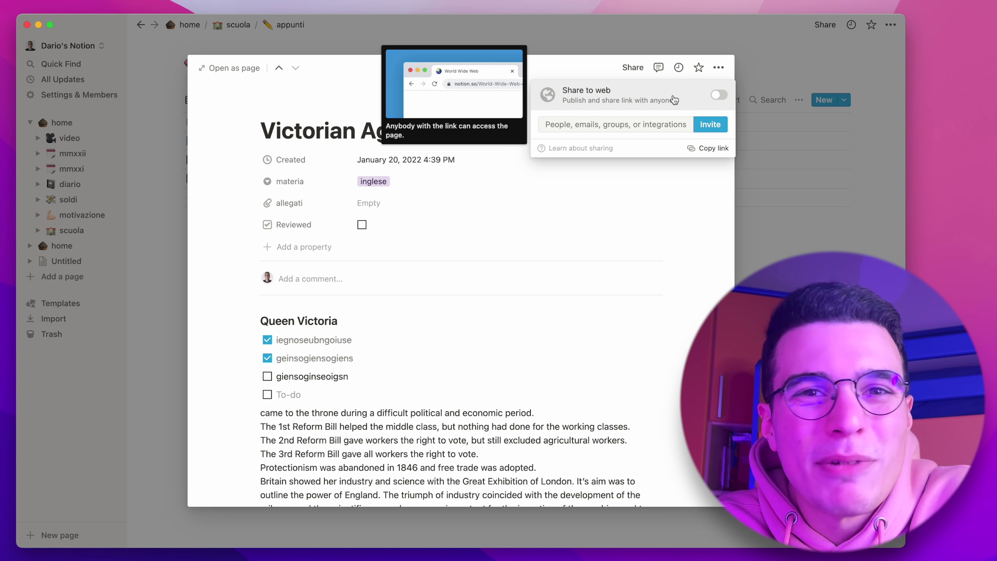
{"action": "left_click", "coordinate": [716, 97]}
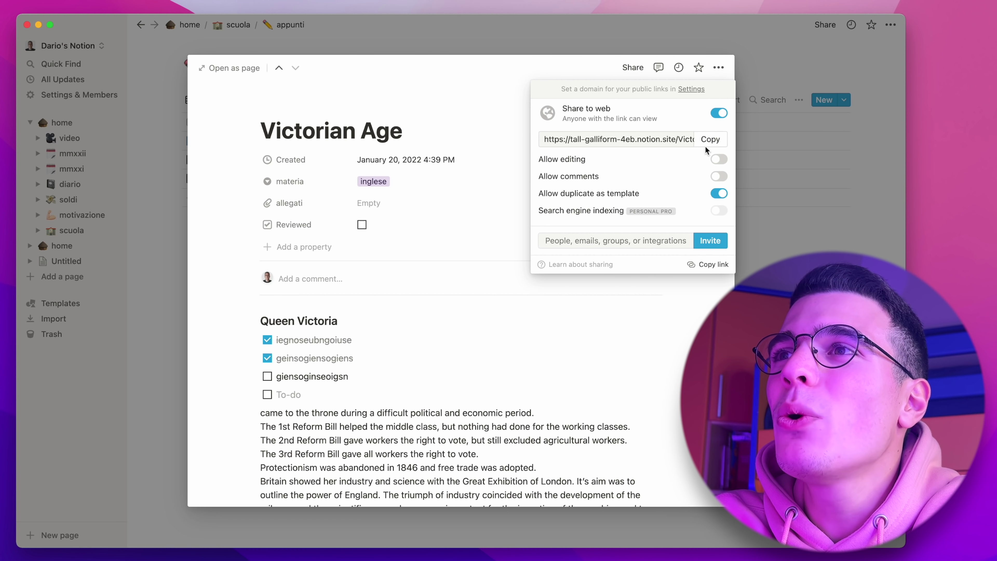
{"action": "left_click", "coordinate": [714, 142]}
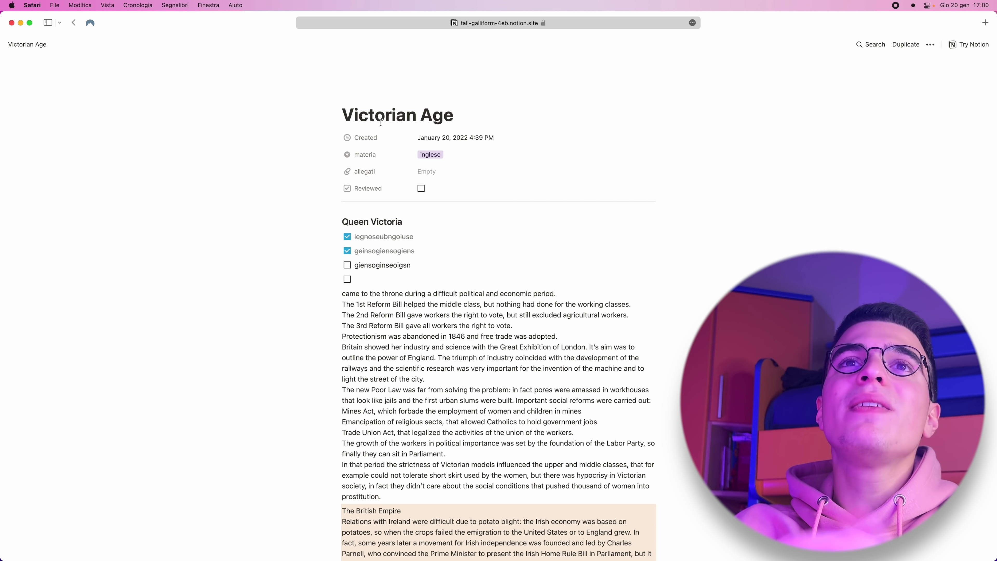
{"action": "scroll", "coordinate": [395, 171], "scroll_direction": "down", "scroll_amount": 10}
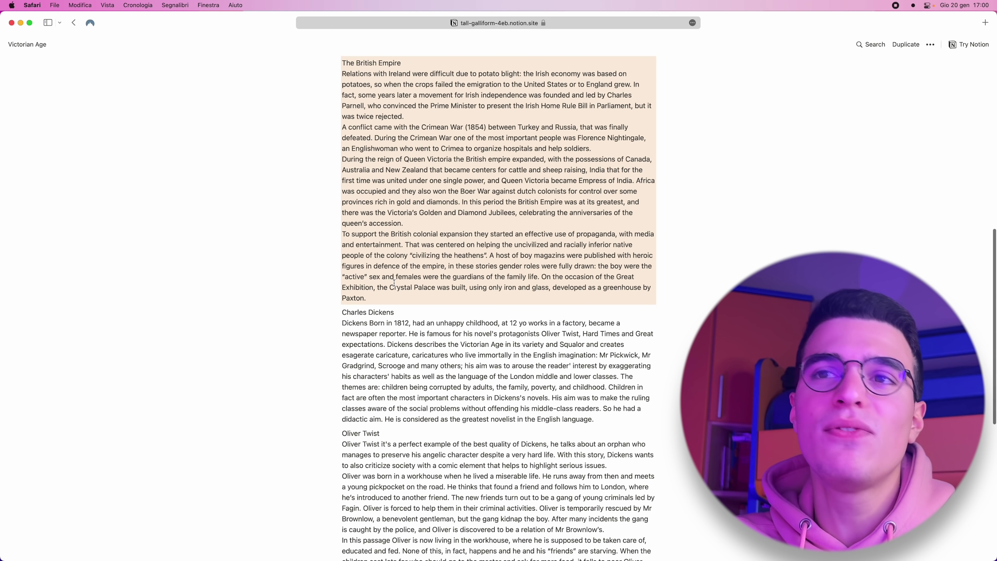
{"action": "scroll", "coordinate": [395, 283], "scroll_direction": "up", "scroll_amount": 10}
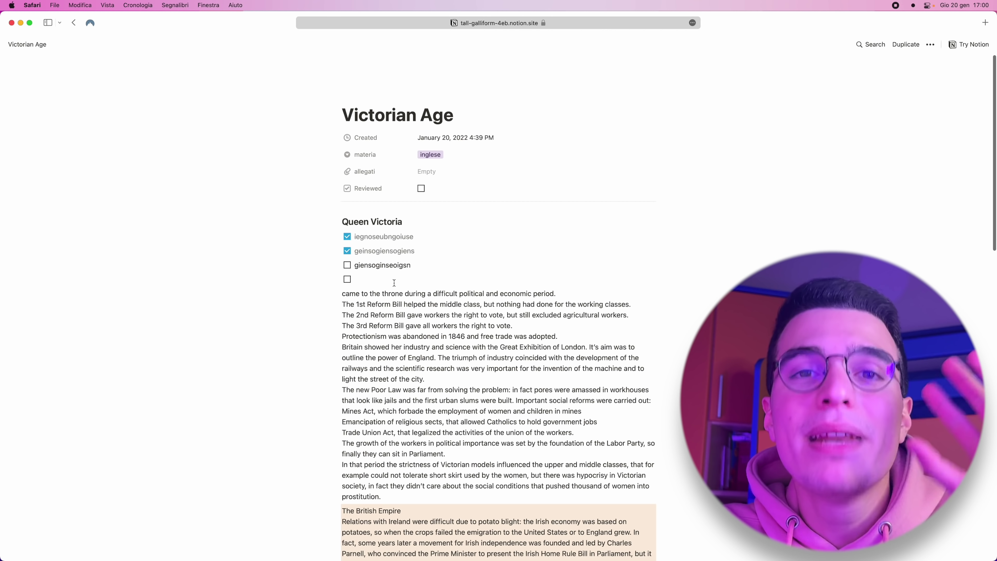